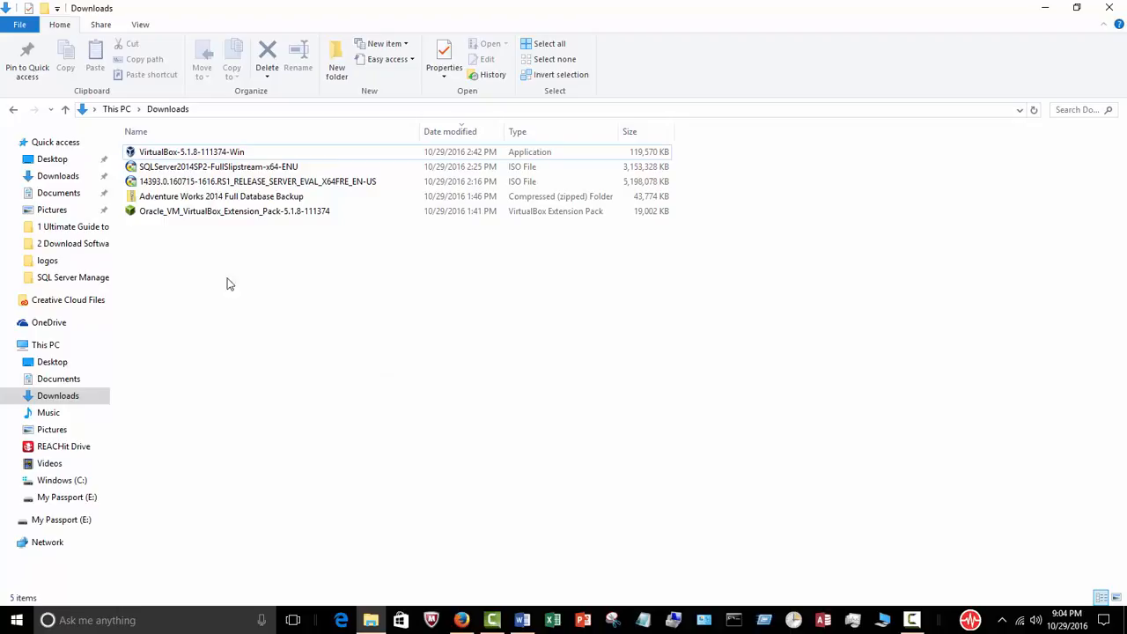
Run the VirtualBox-5.1.8-111374-Win installer from Downloads, keeping the default features, location and shortcut options
{"action": "double_click", "coordinate": [236, 156]}
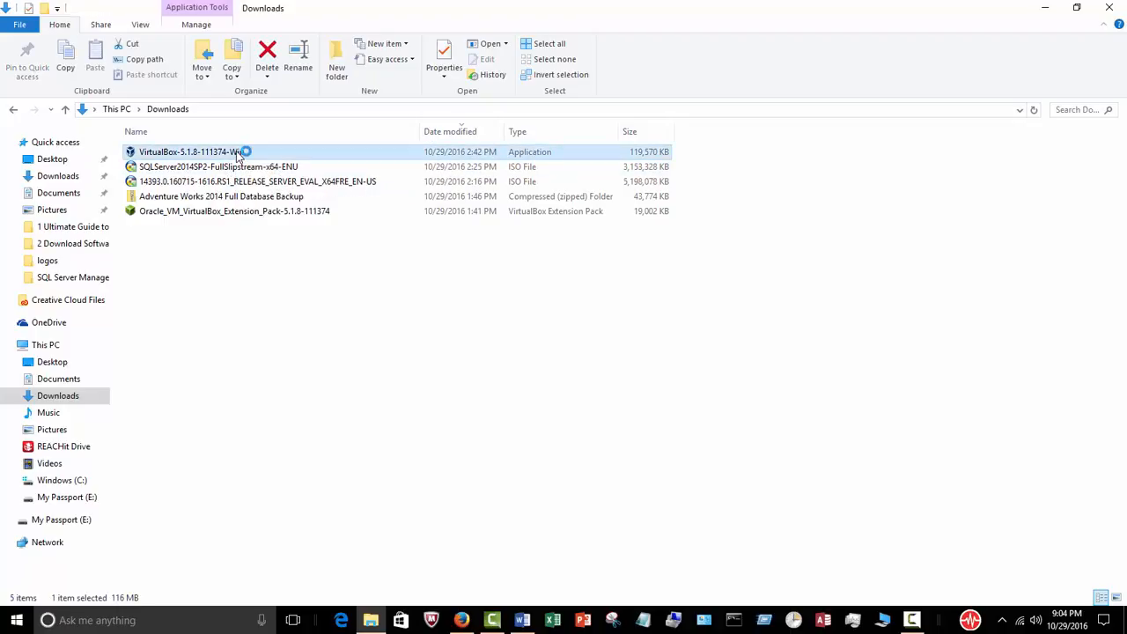
{"action": "left_click", "coordinate": [1044, 8]}
{"action": "left_click", "coordinate": [1075, 8]}
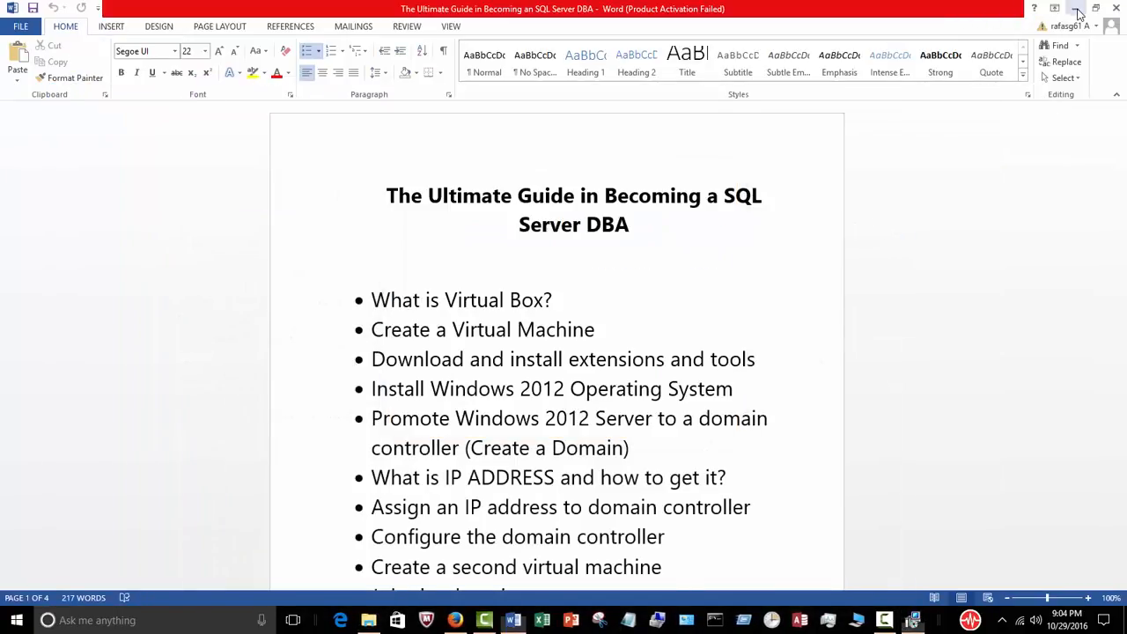
{"action": "left_click", "coordinate": [635, 420]}
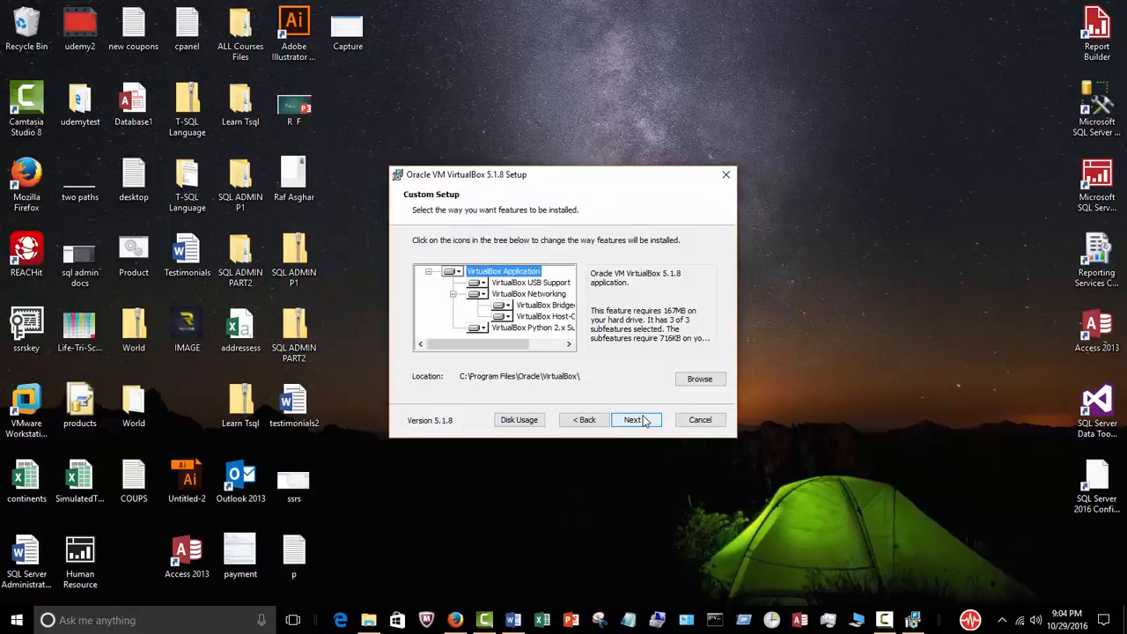
{"action": "left_click", "coordinate": [642, 420]}
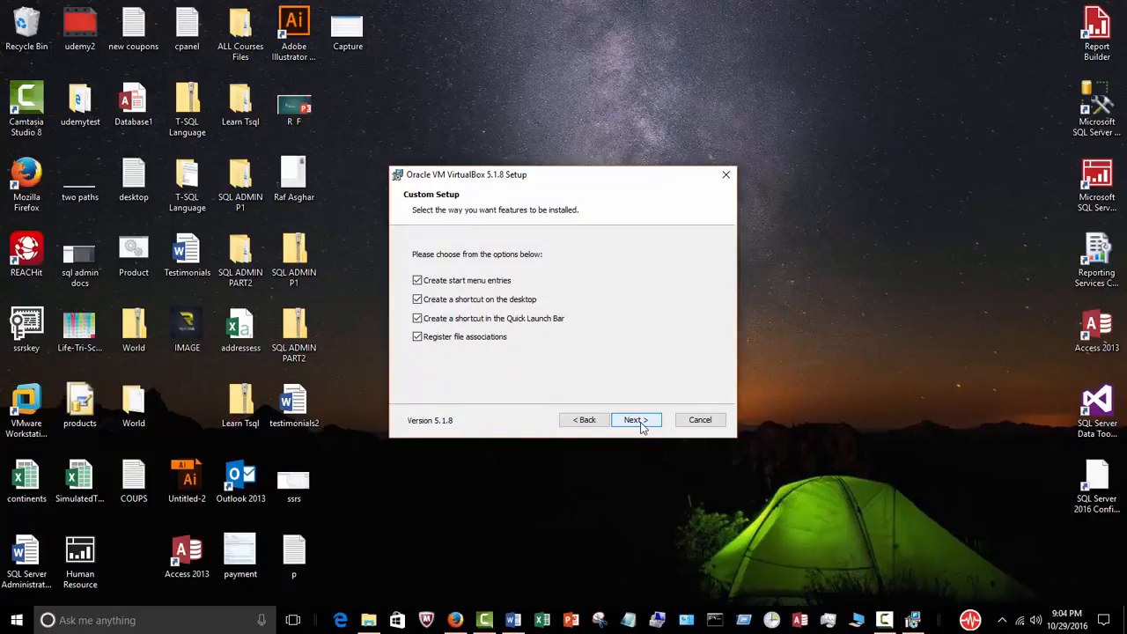
{"action": "left_click", "coordinate": [636, 420]}
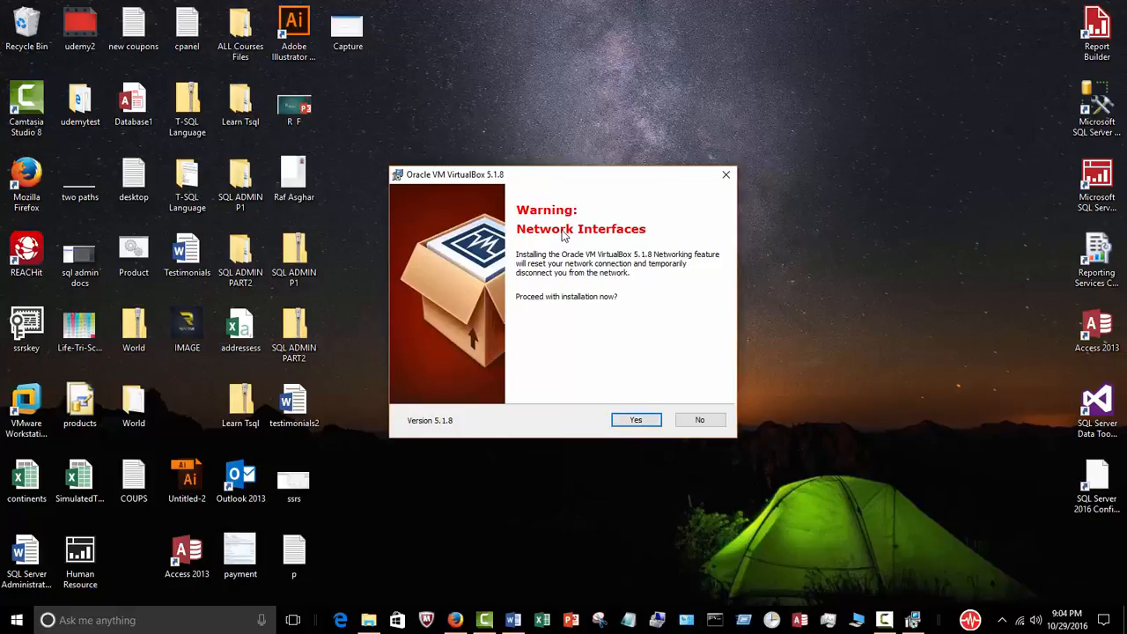
Accept the network interfaces warning, install VirtualBox, and finish the setup without starting the program
{"action": "left_click", "coordinate": [636, 420]}
{"action": "left_click", "coordinate": [638, 420]}
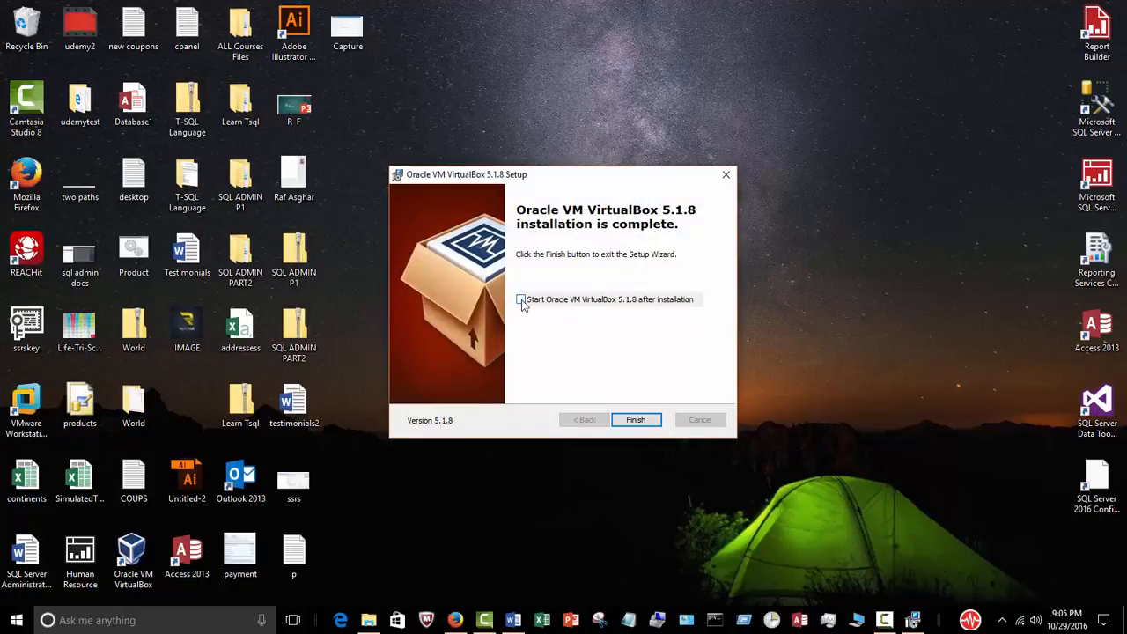
{"action": "left_click", "coordinate": [634, 420]}
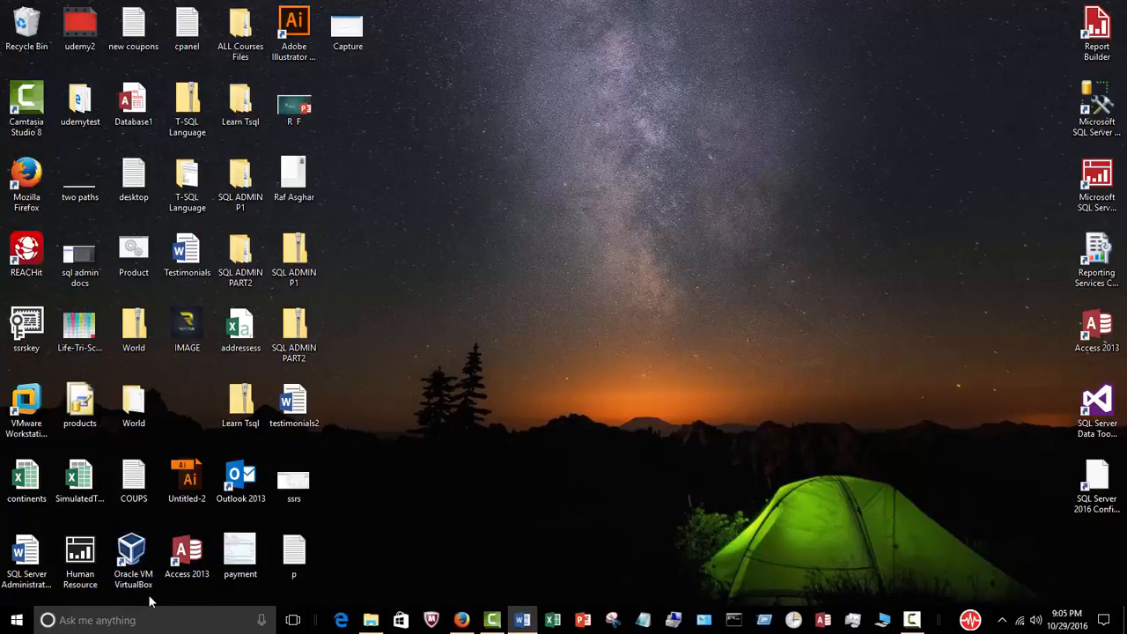
Open Oracle VM VirtualBox and begin a new virtual machine with type Microsoft Windows and version Windows 2012 (64-bit)
{"action": "left_click", "coordinate": [134, 550]}
{"action": "double_click", "coordinate": [134, 551]}
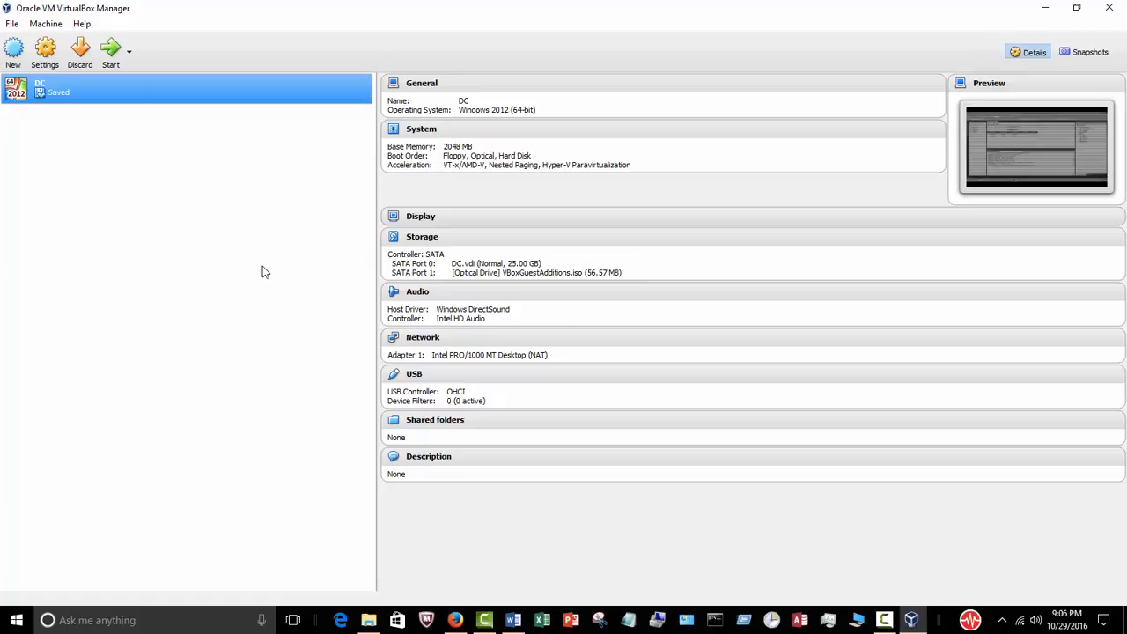
{"action": "left_click", "coordinate": [12, 53]}
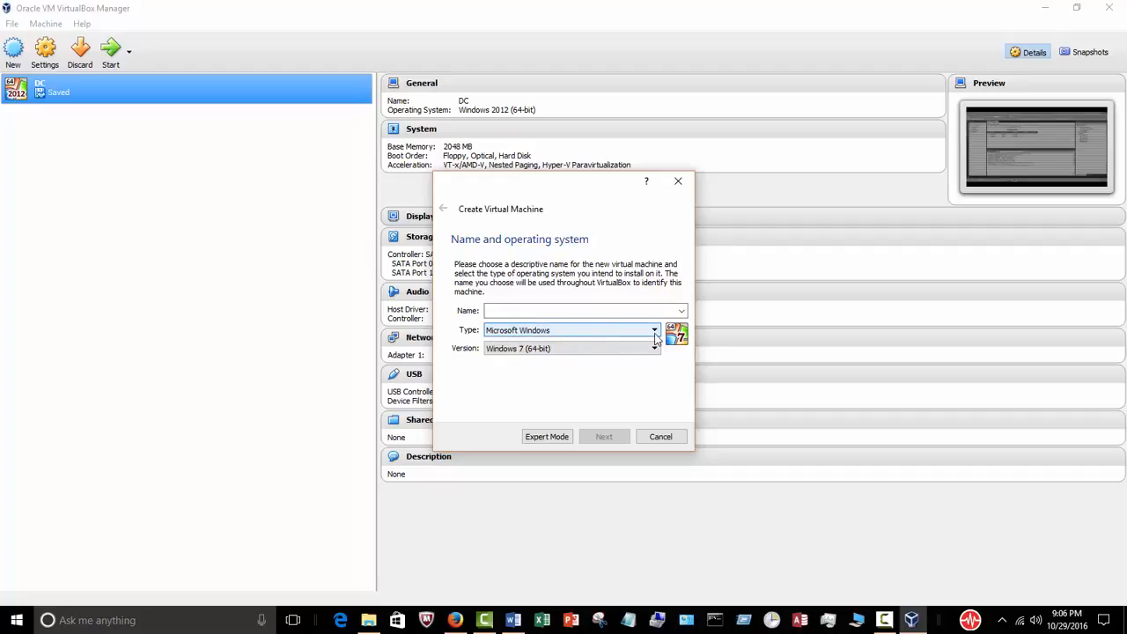
{"action": "left_click", "coordinate": [656, 332]}
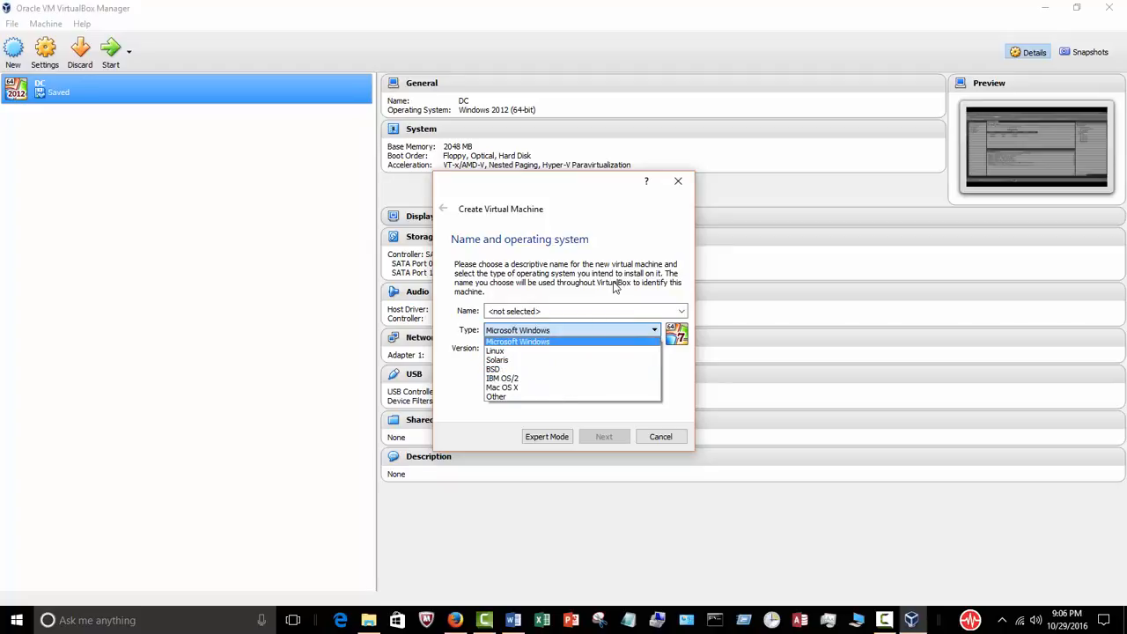
{"action": "left_click", "coordinate": [577, 340]}
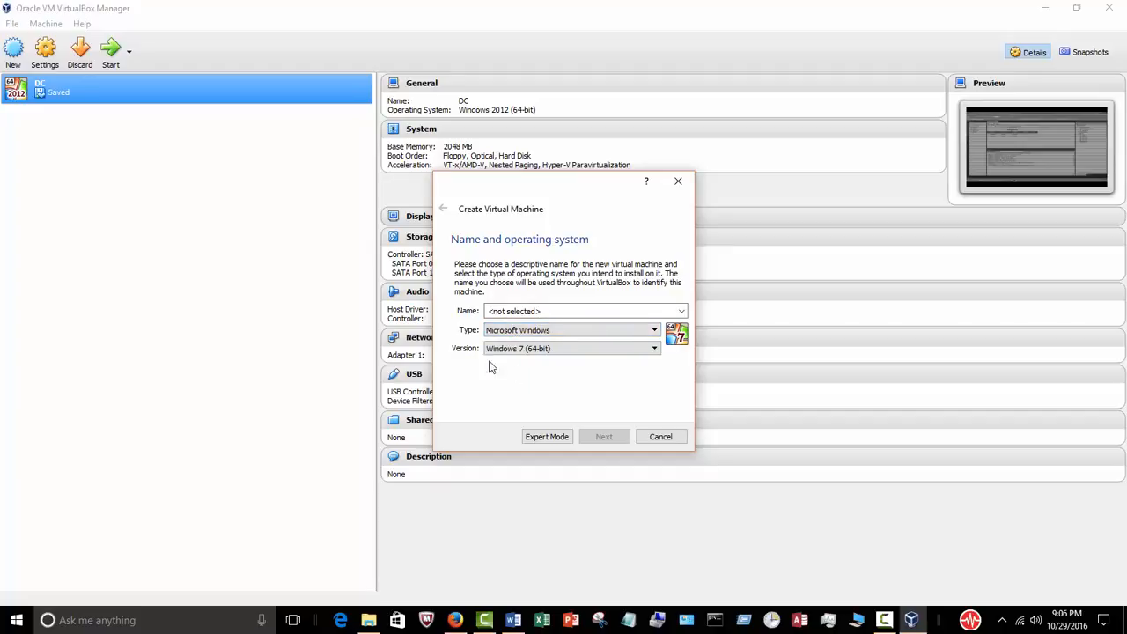
{"action": "left_click", "coordinate": [654, 350]}
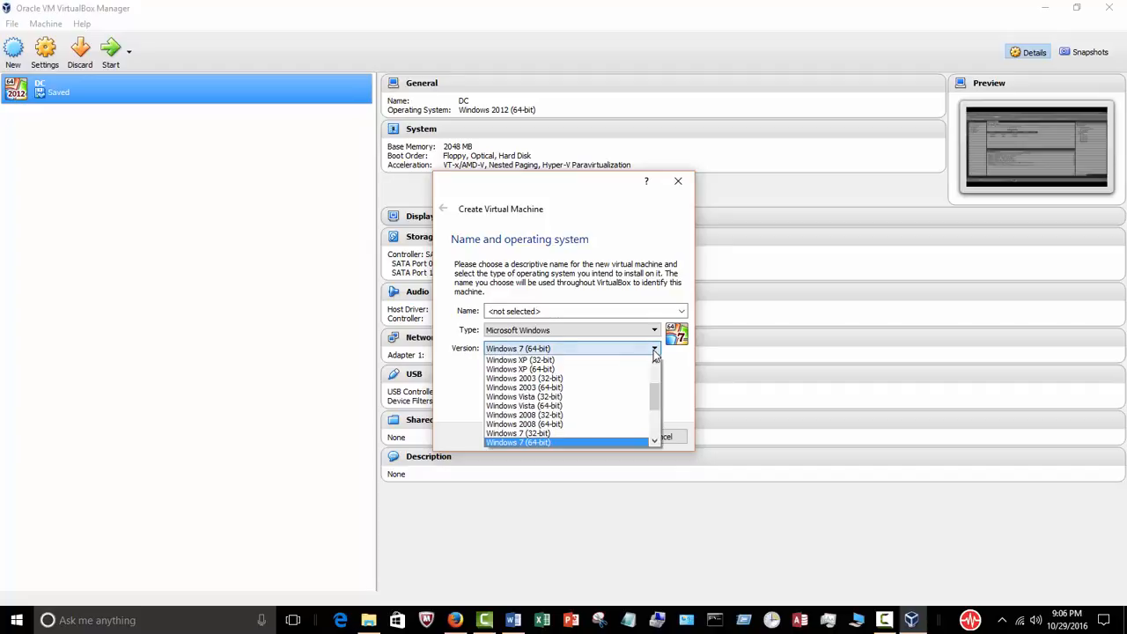
{"action": "left_click_drag", "start_coordinate": [656, 390], "coordinate": [656, 411]}
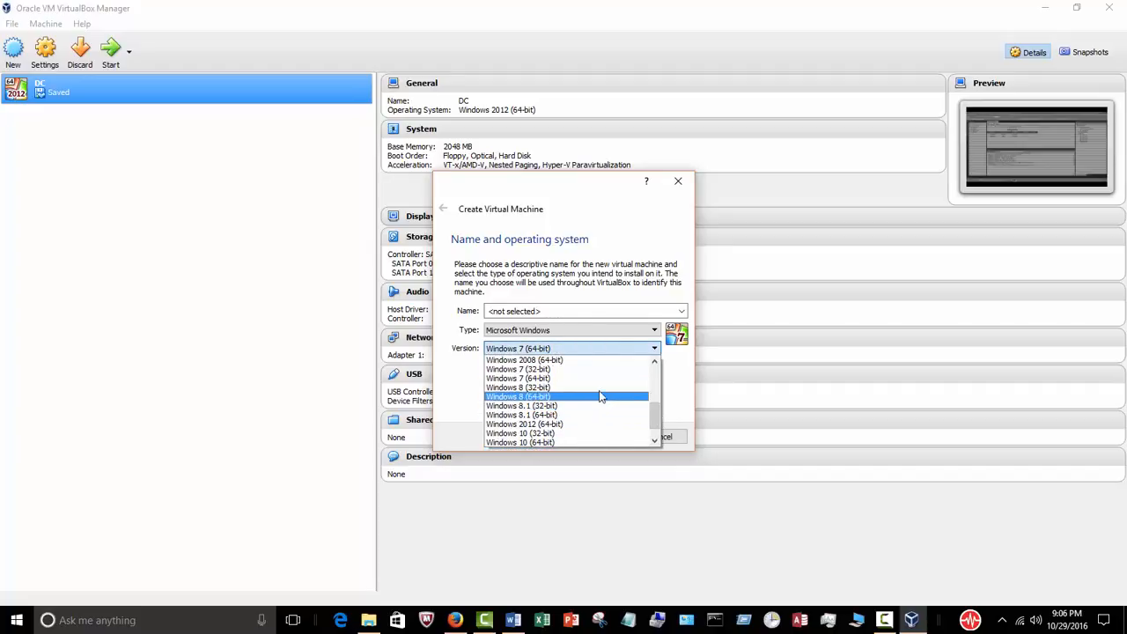
{"action": "left_click", "coordinate": [564, 426]}
Name the new virtual machine WindowsOS and keep its memory size at 2048 MB
{"action": "left_click", "coordinate": [551, 310]}
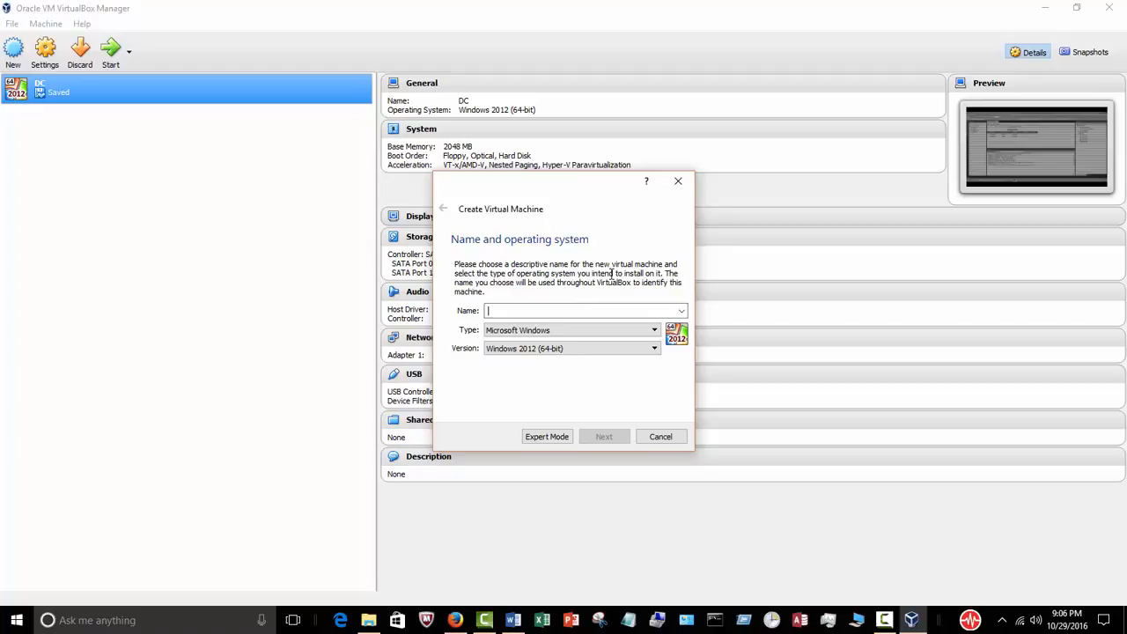
{"action": "type", "text": "Windows"}
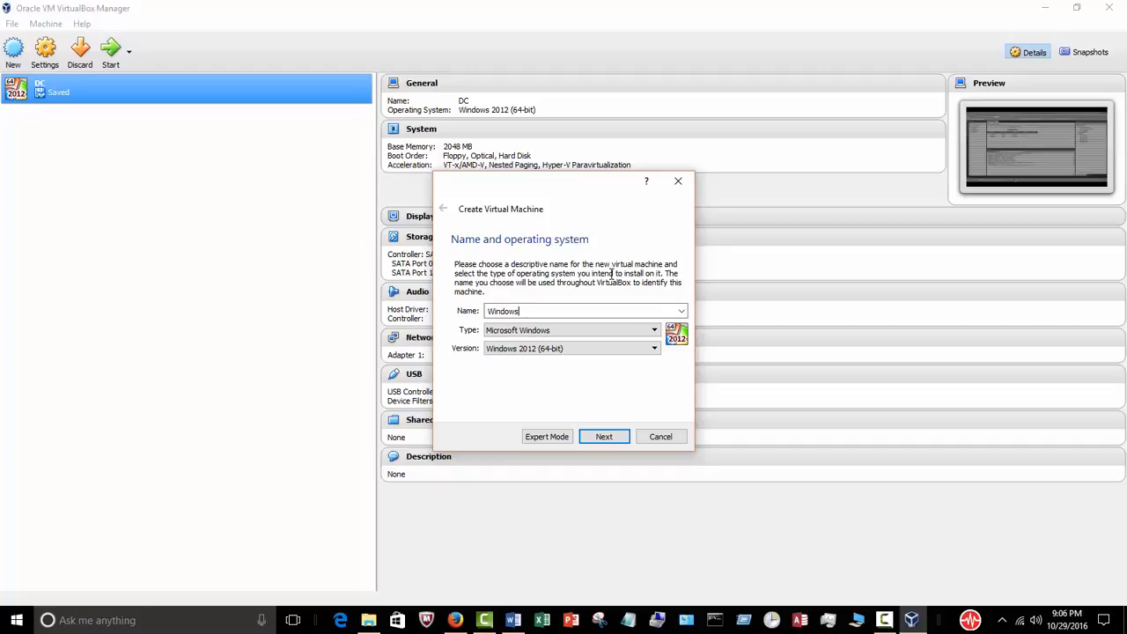
{"action": "mouse_move", "coordinate": [911, 620]}
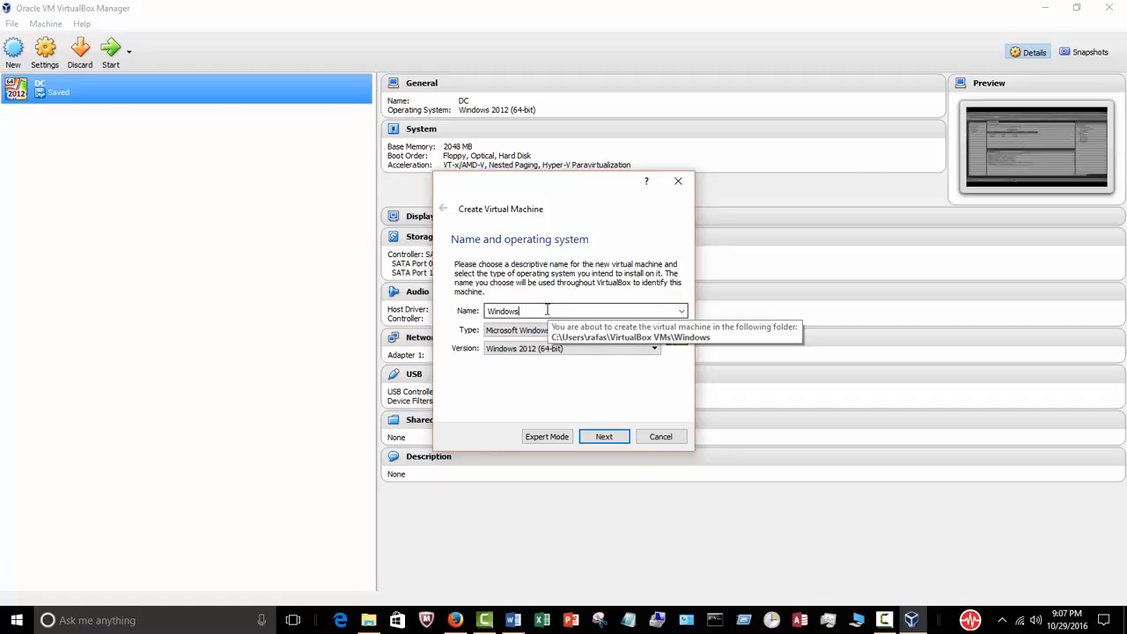
{"action": "type", "text": "OS"}
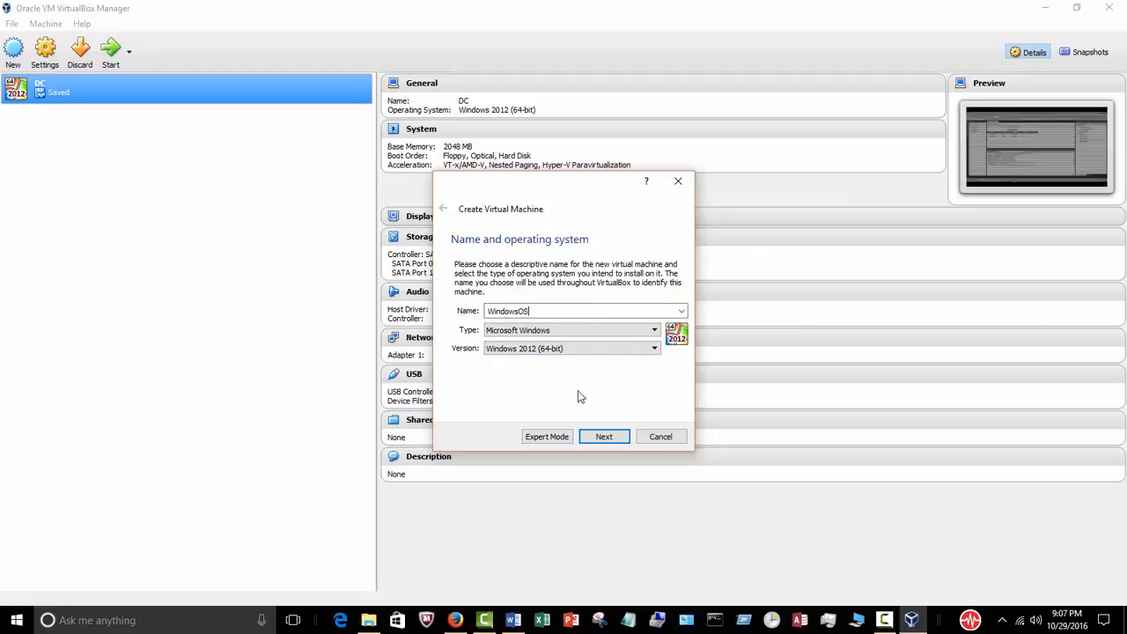
{"action": "left_click", "coordinate": [604, 438]}
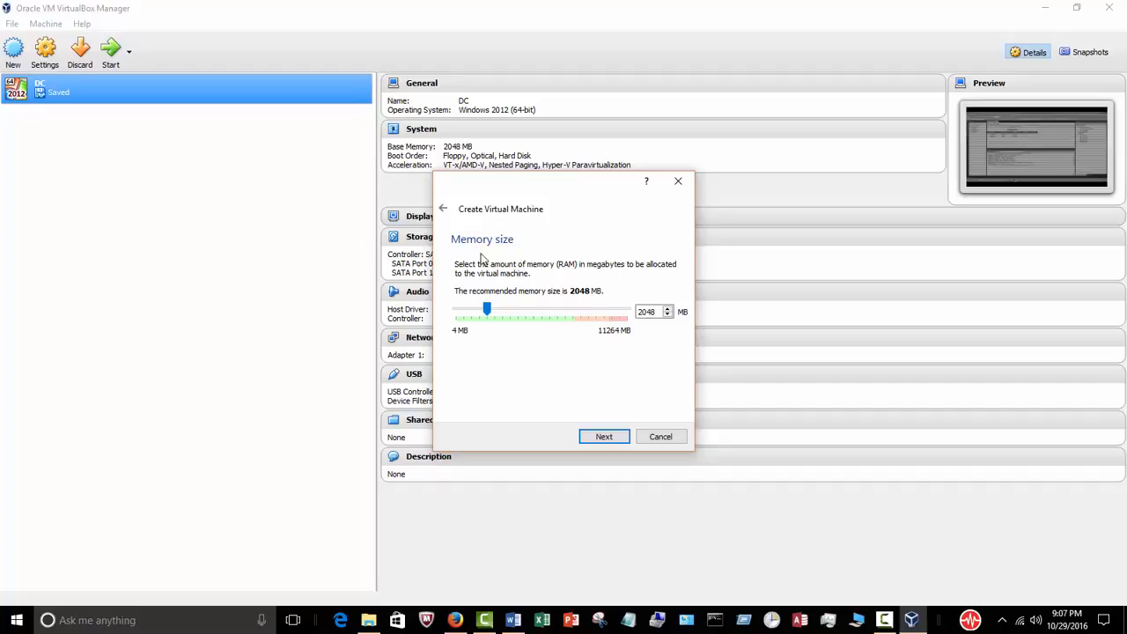
{"action": "left_click", "coordinate": [604, 438]}
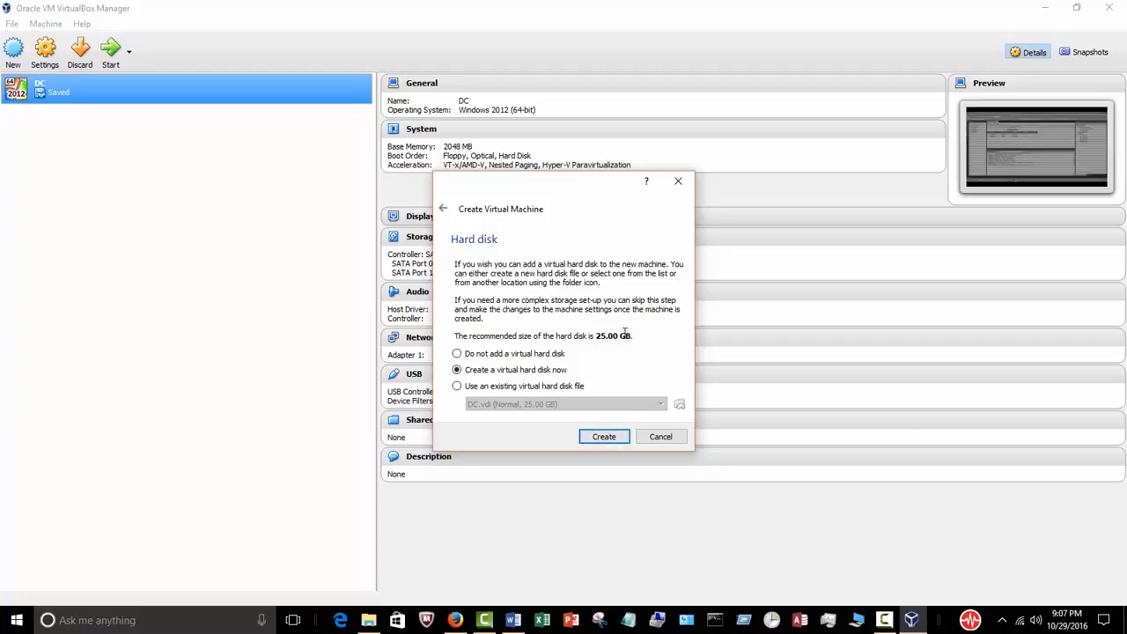
Create a new fixed-size VDI virtual hard disk of 35 GB for the WindowsOS machine
{"action": "left_click", "coordinate": [606, 437]}
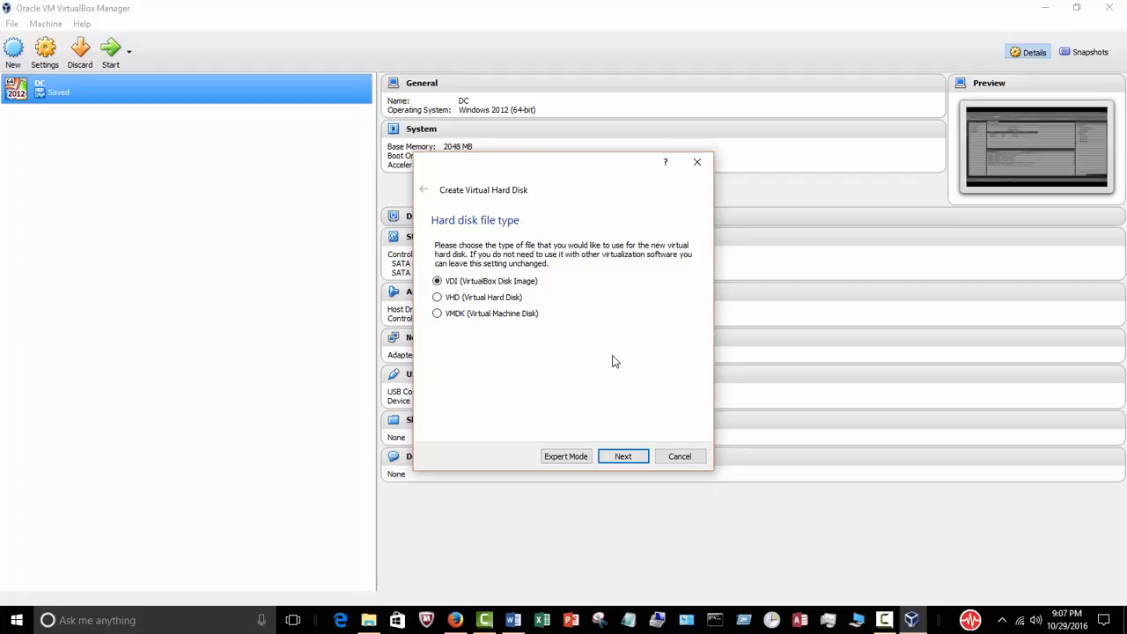
{"action": "left_click", "coordinate": [623, 457]}
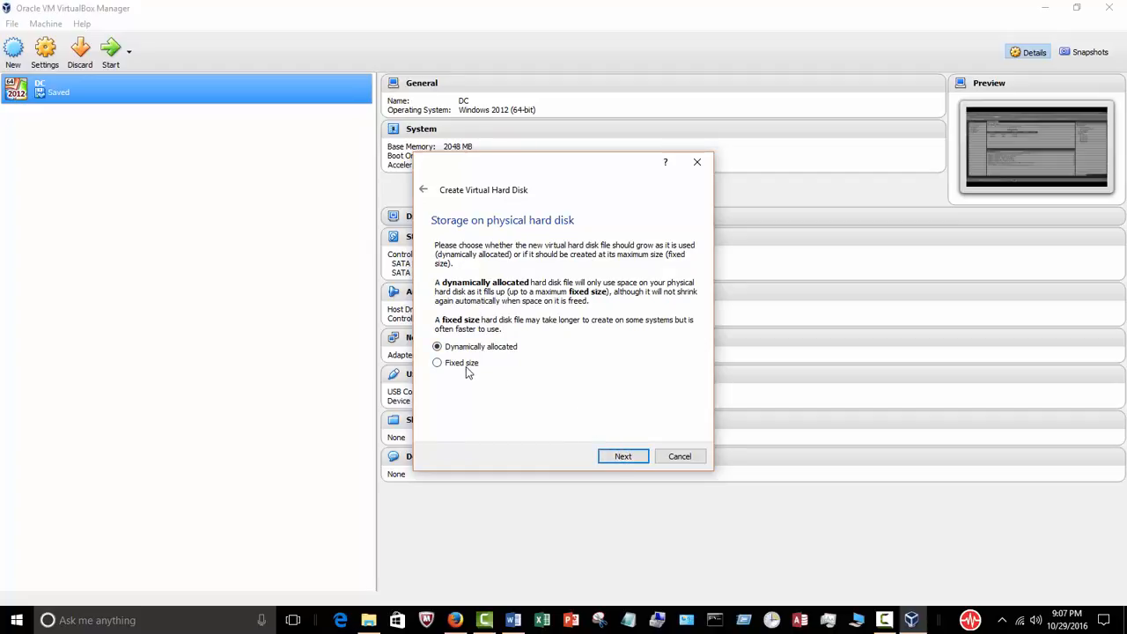
{"action": "left_click", "coordinate": [623, 456]}
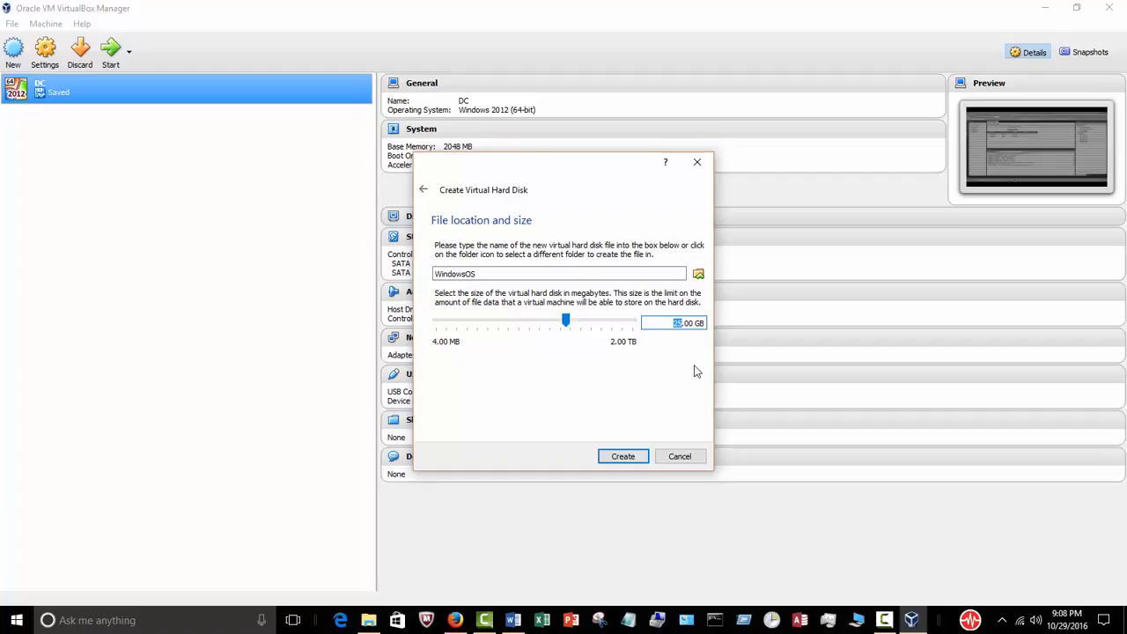
{"action": "type", "text": "35"}
{"action": "left_click", "coordinate": [634, 456]}
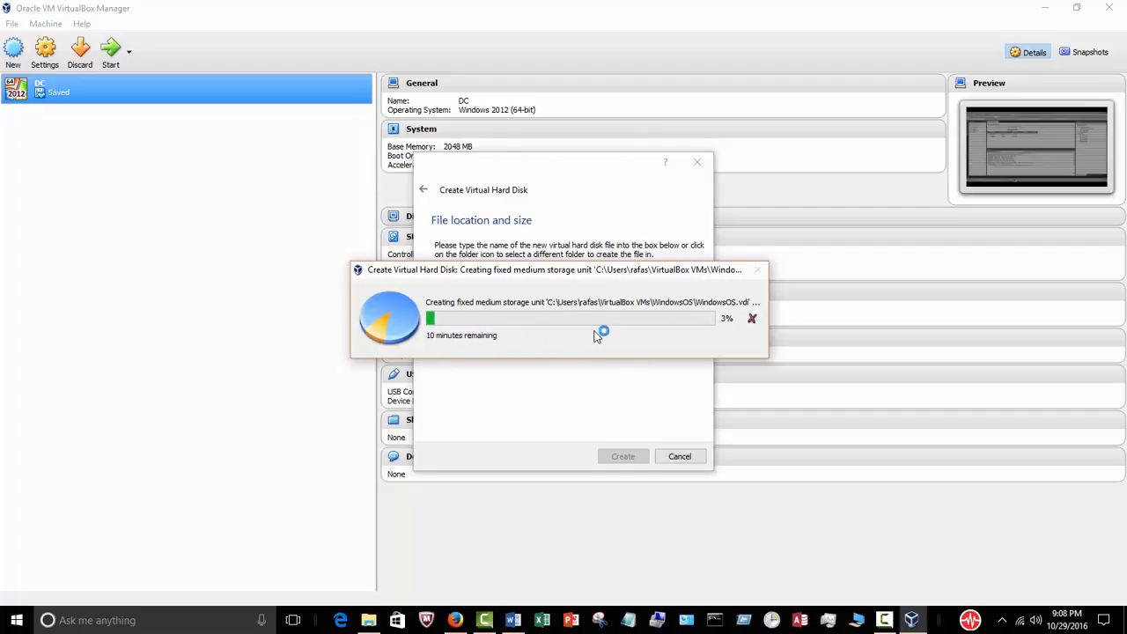
{"action": "left_click", "coordinate": [887, 621]}
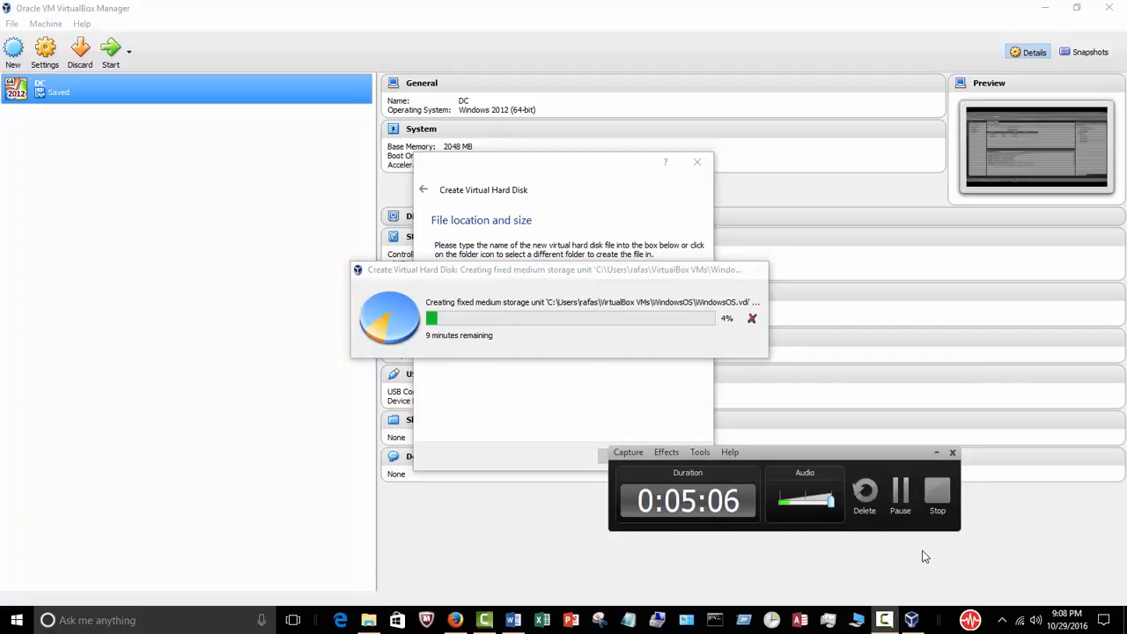
{"action": "left_click", "coordinate": [900, 493]}
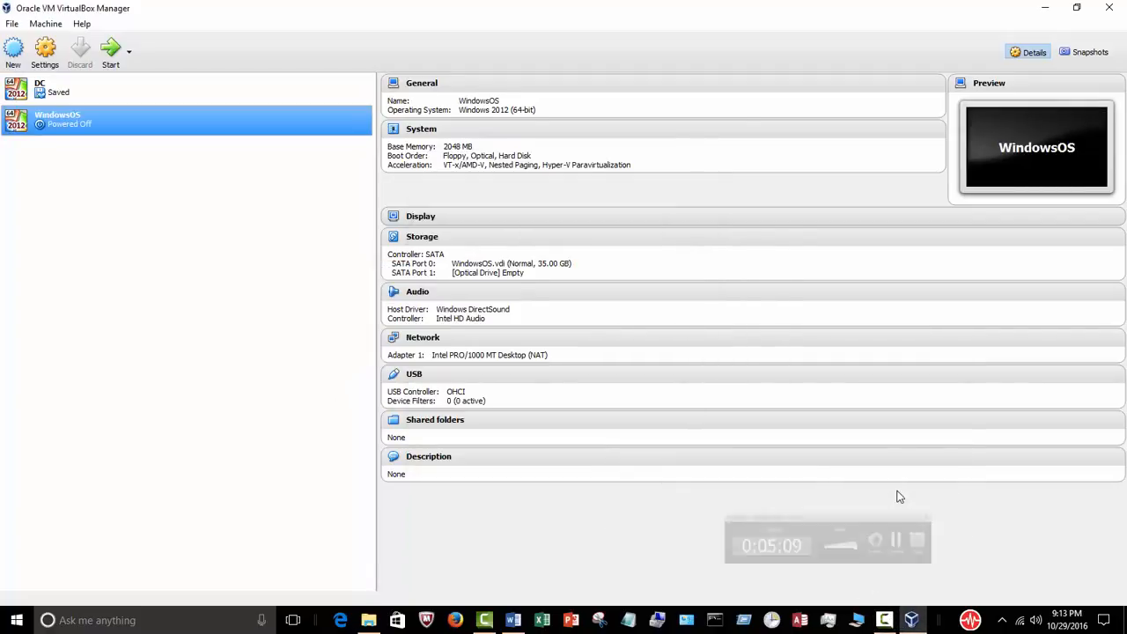
{"action": "left_click", "coordinate": [885, 620]}
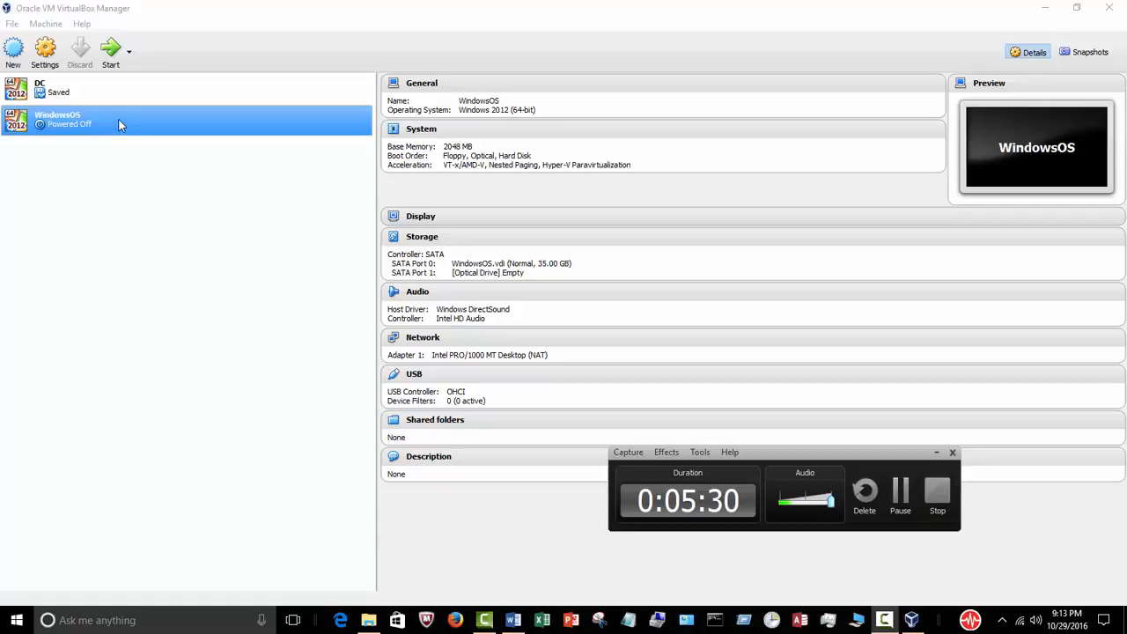
{"action": "left_click", "coordinate": [73, 97]}
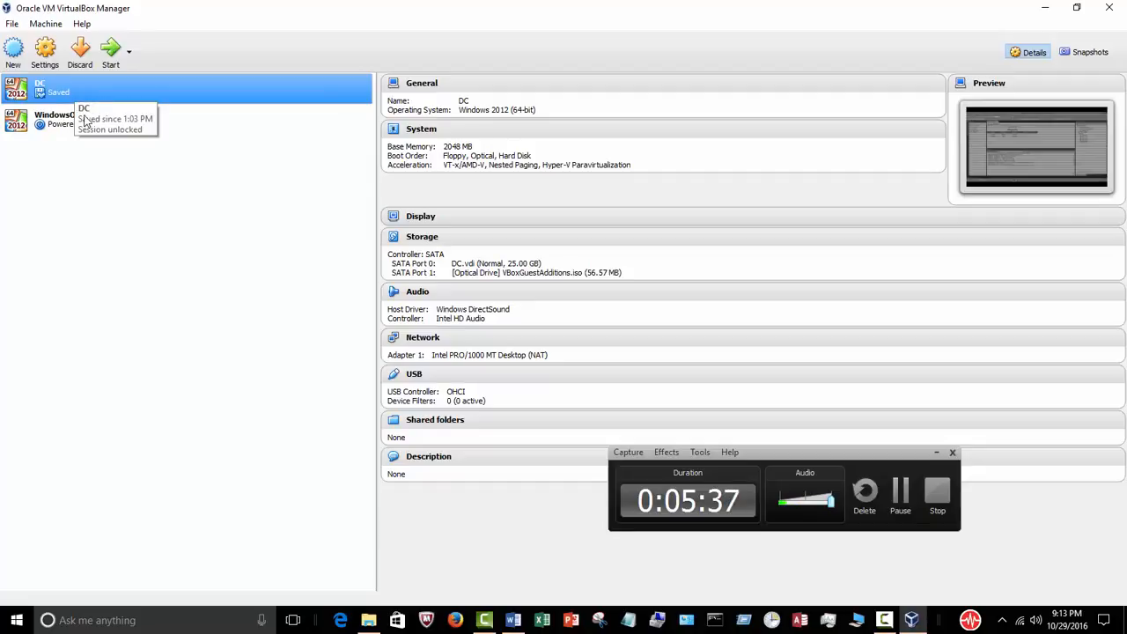
{"action": "left_click", "coordinate": [62, 125]}
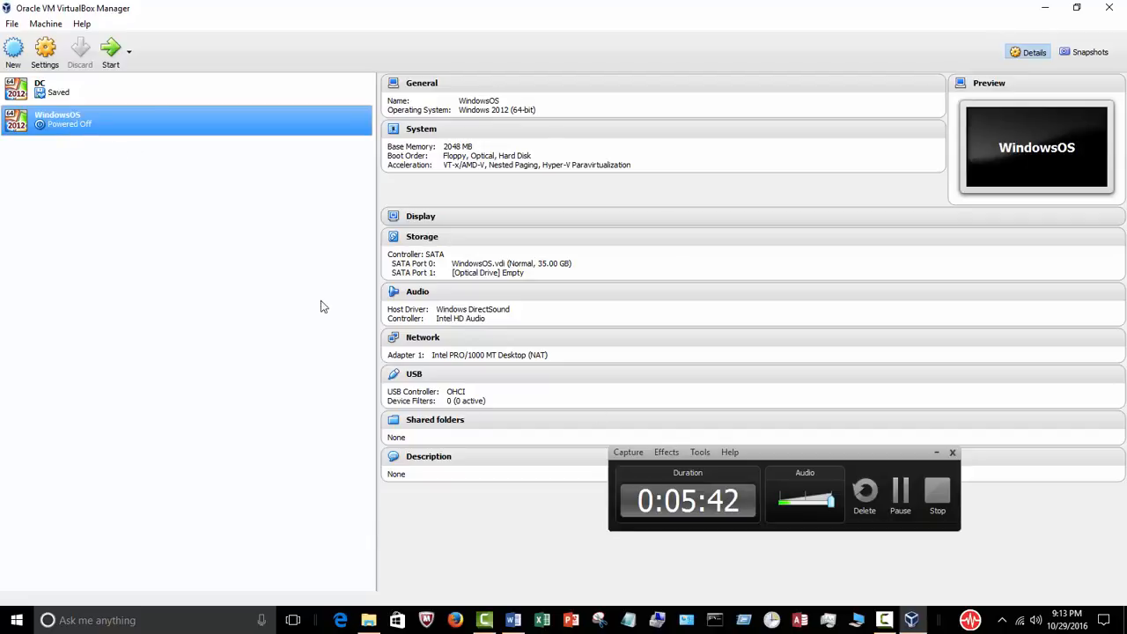
{"action": "left_click", "coordinate": [938, 454]}
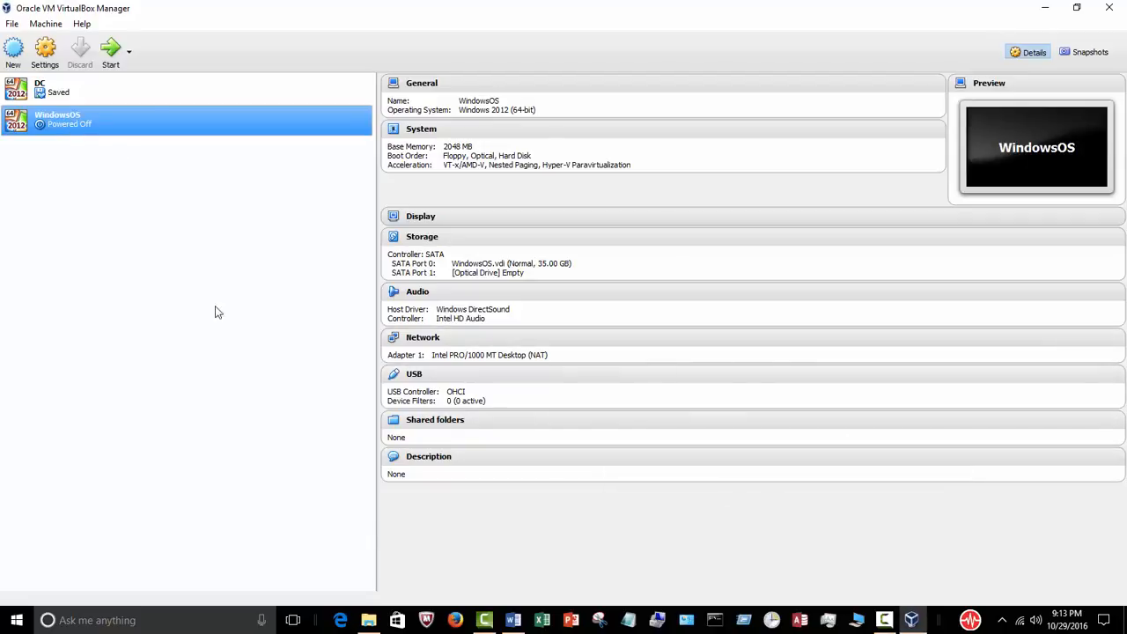
Start the WindowsOS virtual machine with the Win_Svr_Std_and_DataCtr_2012_64Bit_English ISO as its start-up disk
{"action": "left_click", "coordinate": [111, 53]}
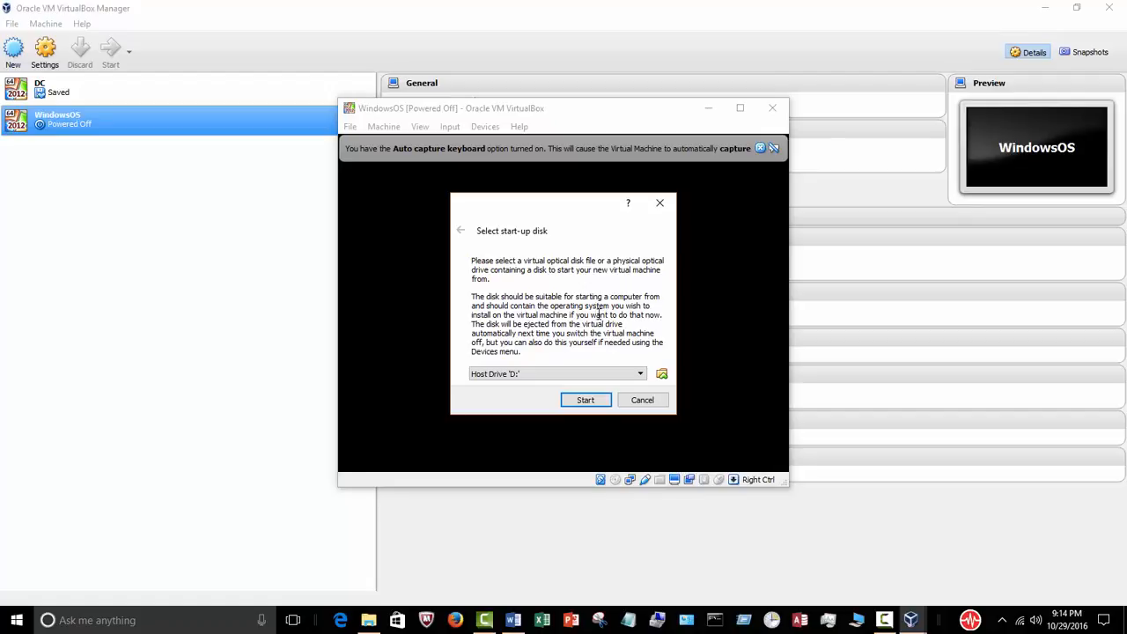
{"action": "left_click", "coordinate": [663, 376]}
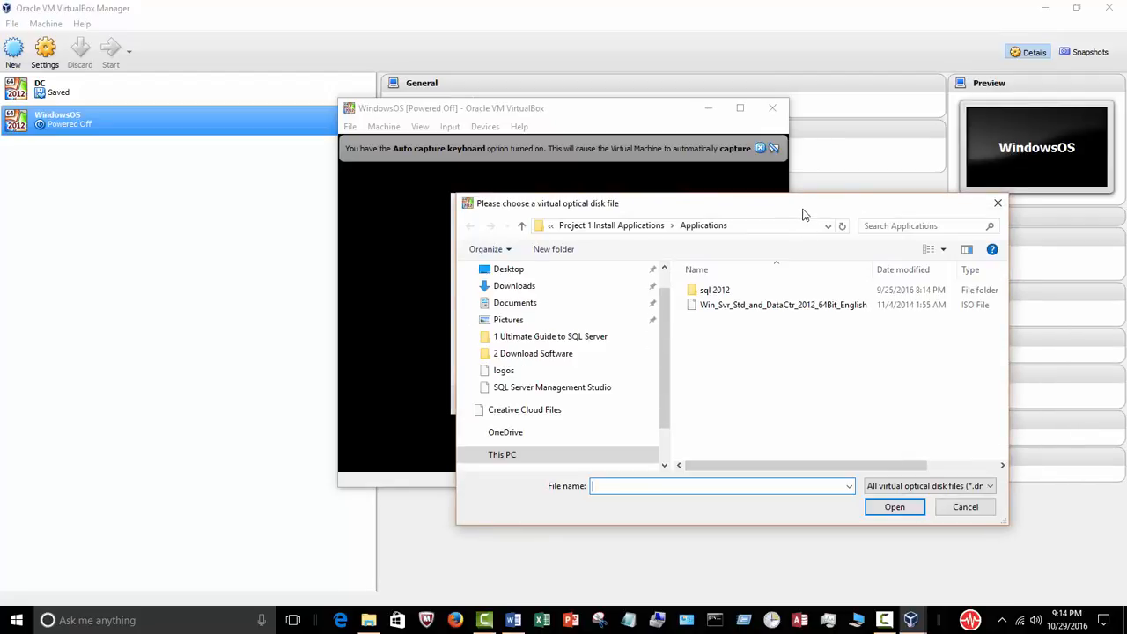
{"action": "left_click_drag", "start_coordinate": [802, 214], "coordinate": [775, 212]}
{"action": "left_click", "coordinate": [740, 226]}
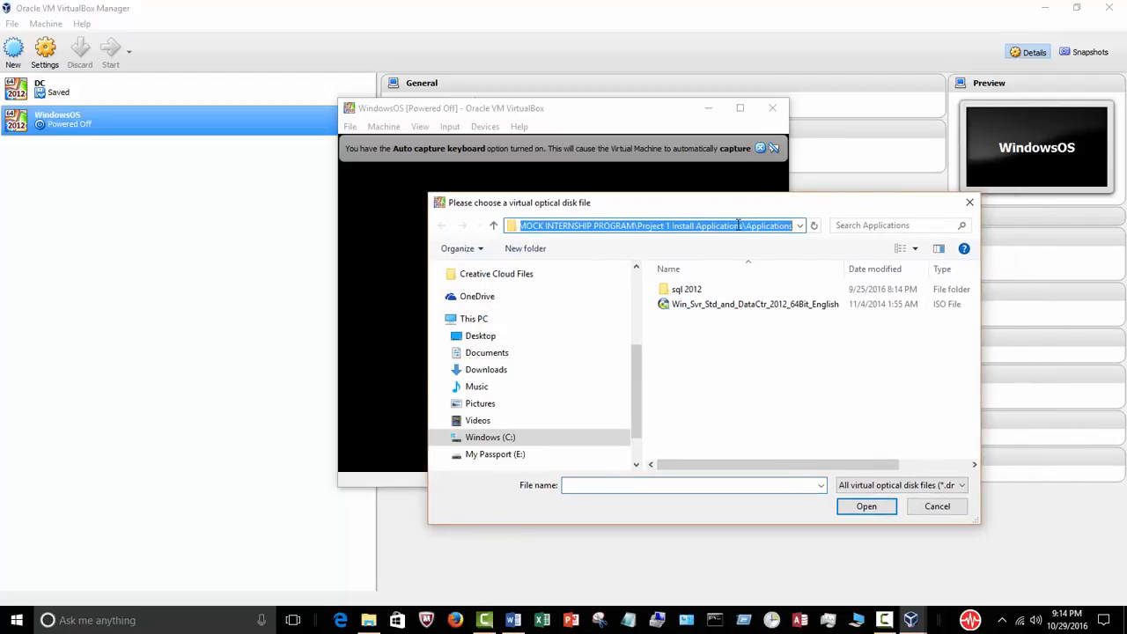
{"action": "left_click", "coordinate": [761, 310]}
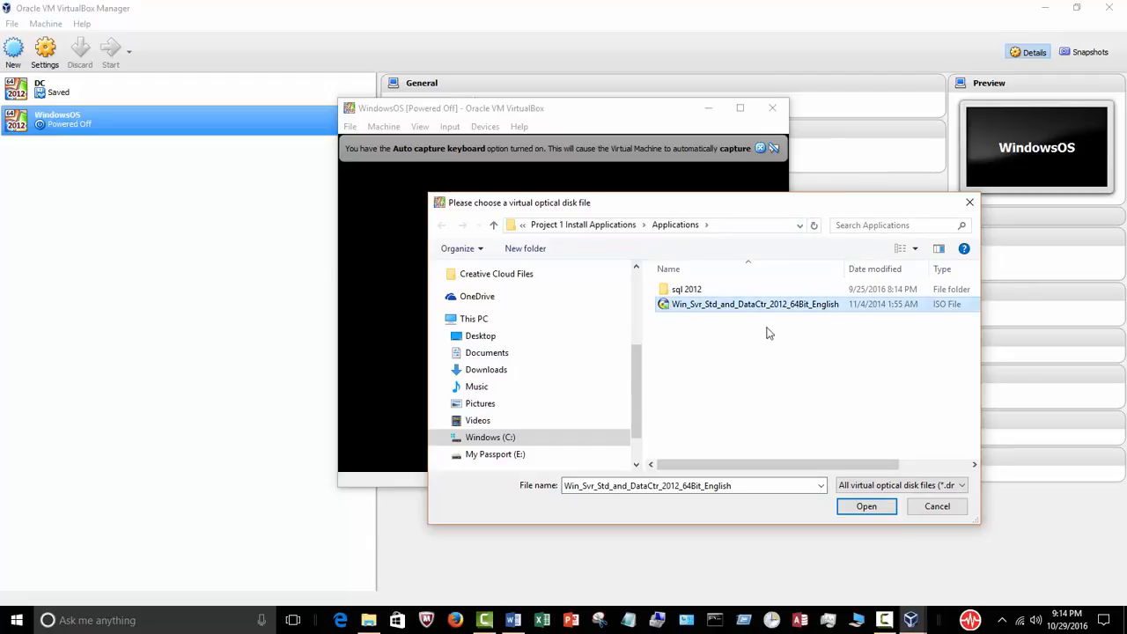
{"action": "left_click", "coordinate": [861, 509]}
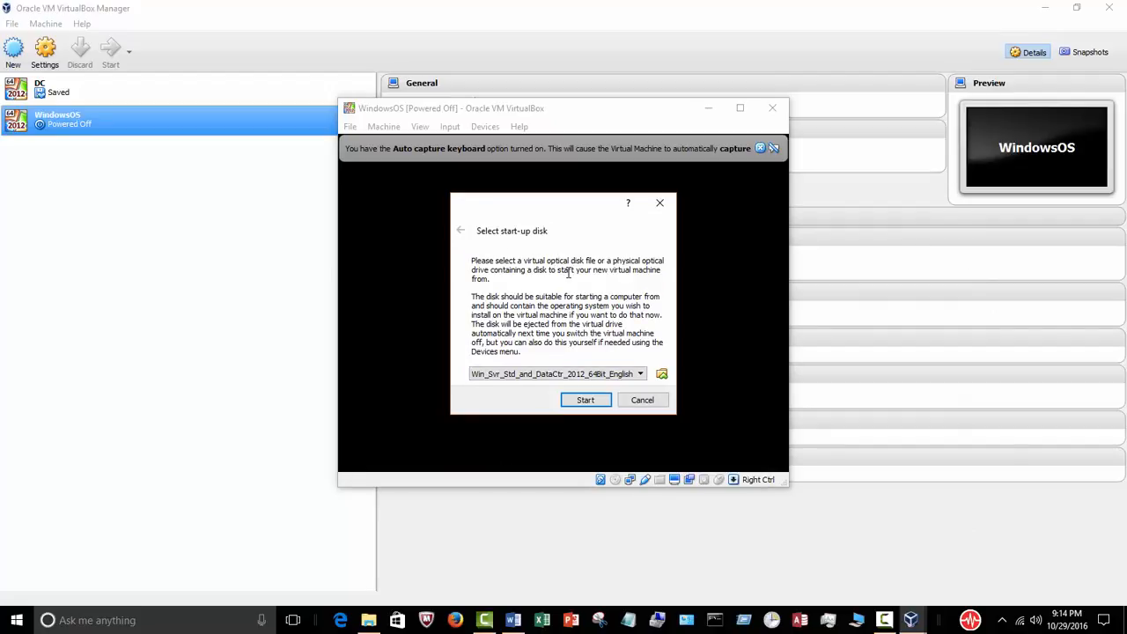
{"action": "left_click", "coordinate": [584, 400]}
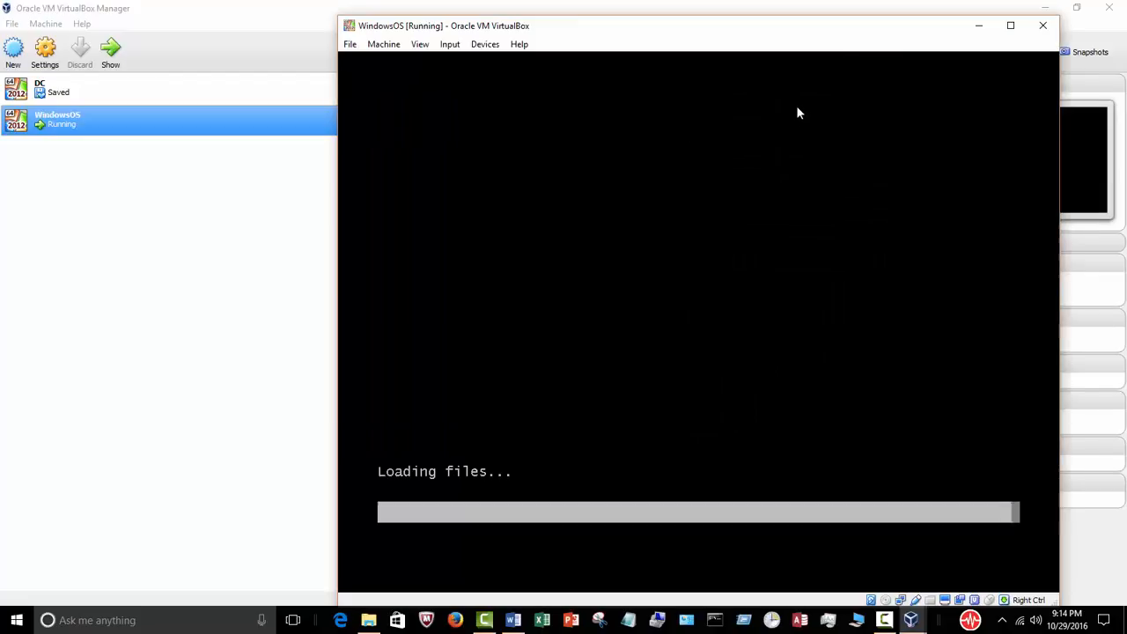
Maximize the virtual machine window and start the Windows Server 2012 installation with English (United States) and the US keyboard
{"action": "left_click", "coordinate": [1010, 26]}
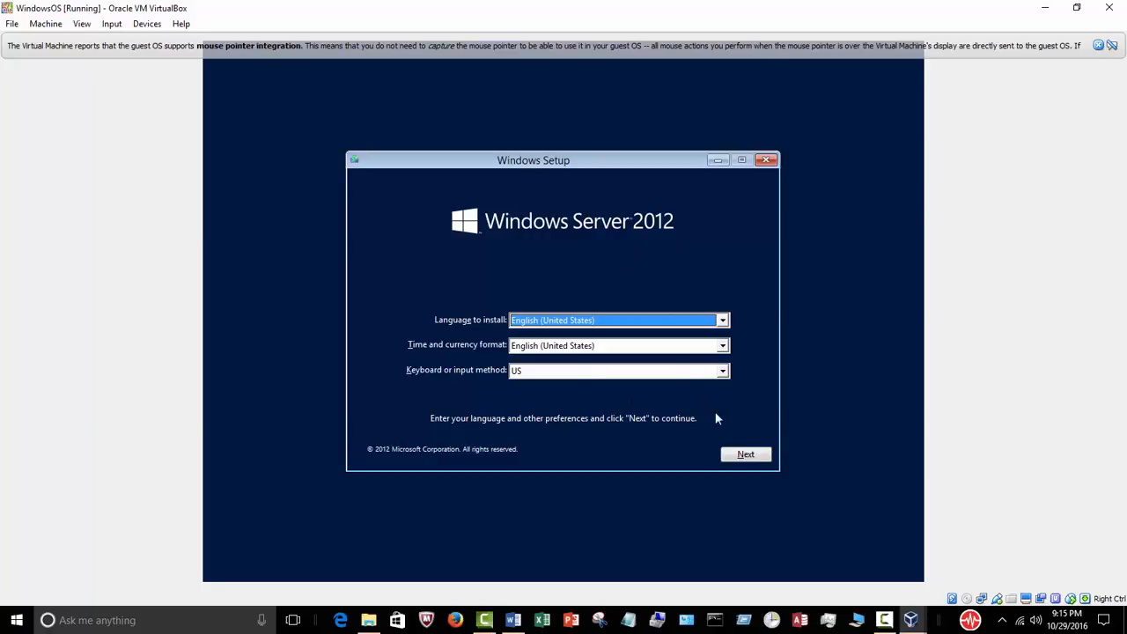
{"action": "left_click", "coordinate": [763, 457]}
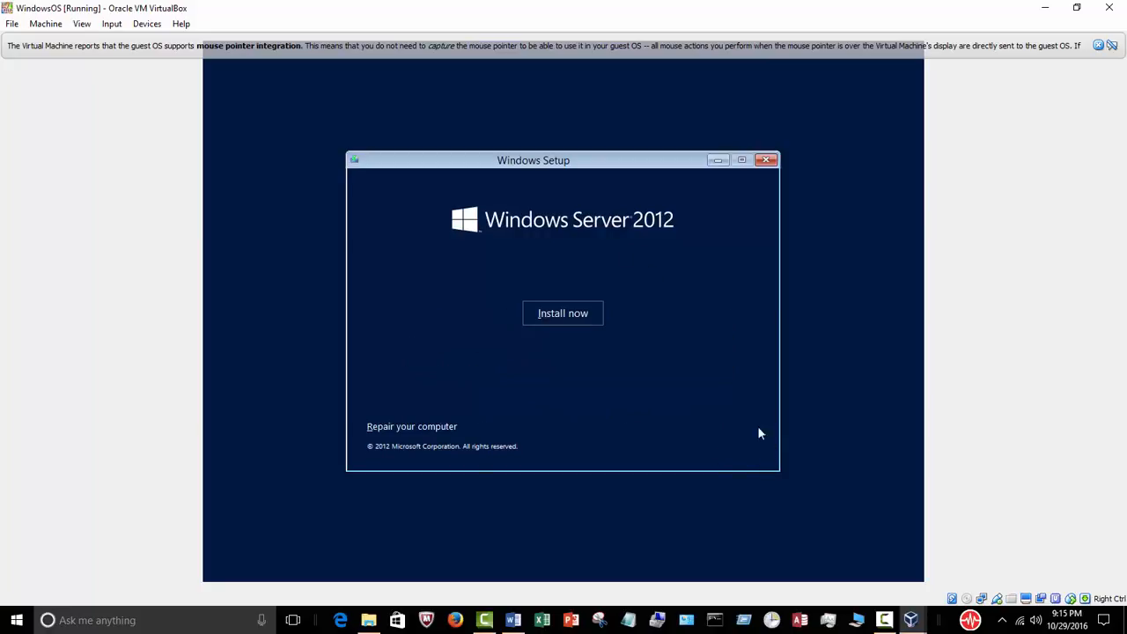
{"action": "left_click", "coordinate": [584, 322]}
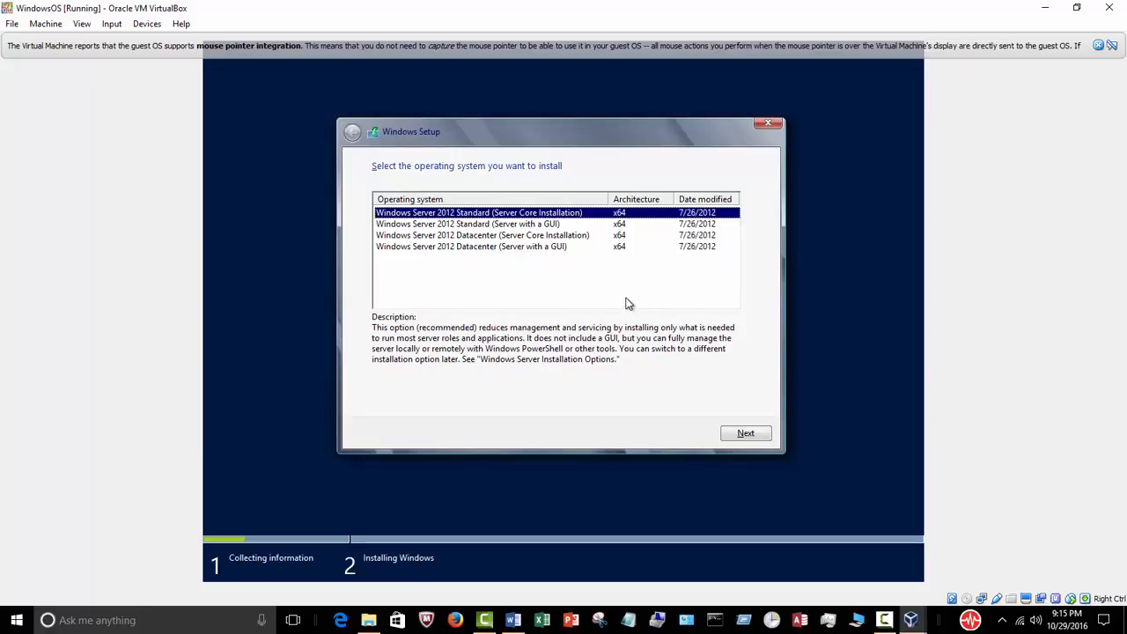
Choose Windows Server 2012 Datacenter (Server with a GUI) as the operating system to install
{"action": "left_click", "coordinate": [548, 227]}
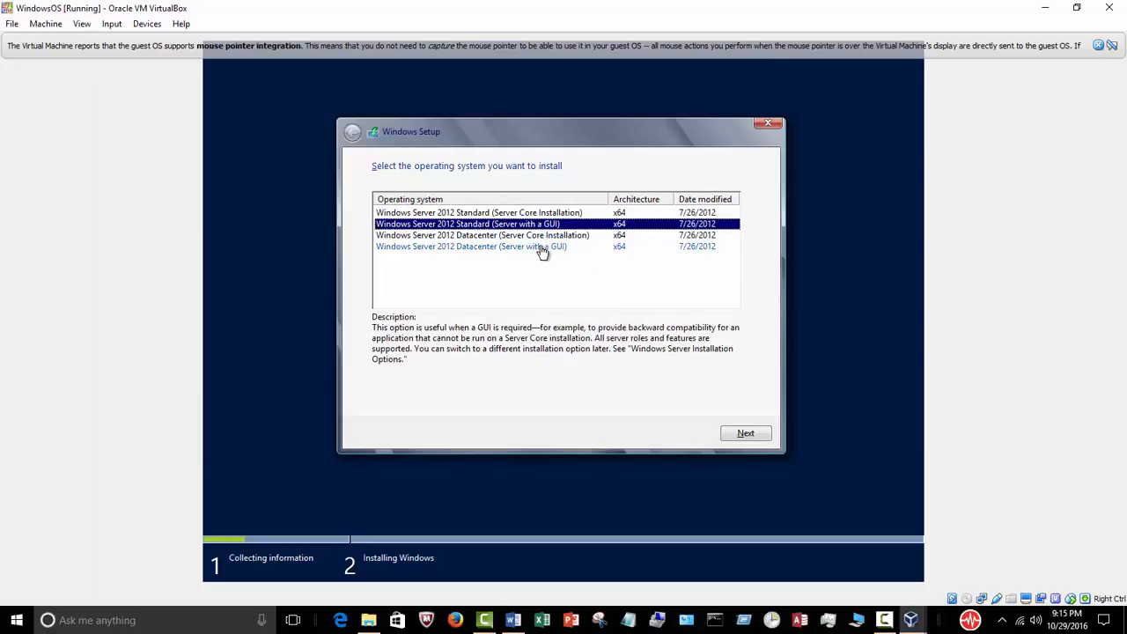
{"action": "left_click", "coordinate": [543, 249]}
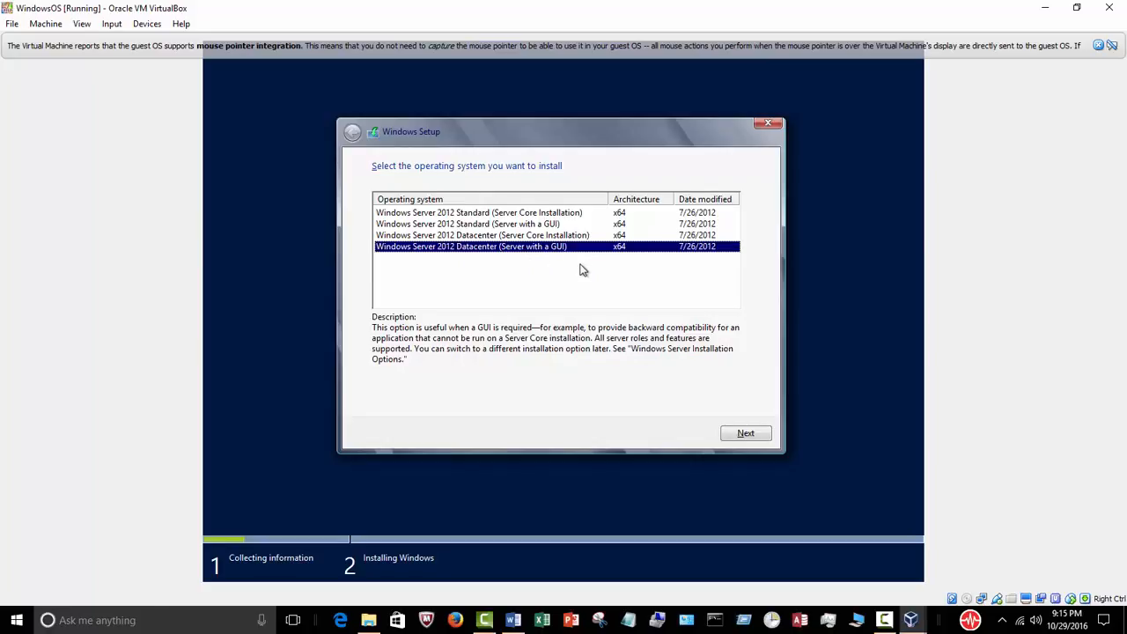
{"action": "left_click", "coordinate": [753, 433]}
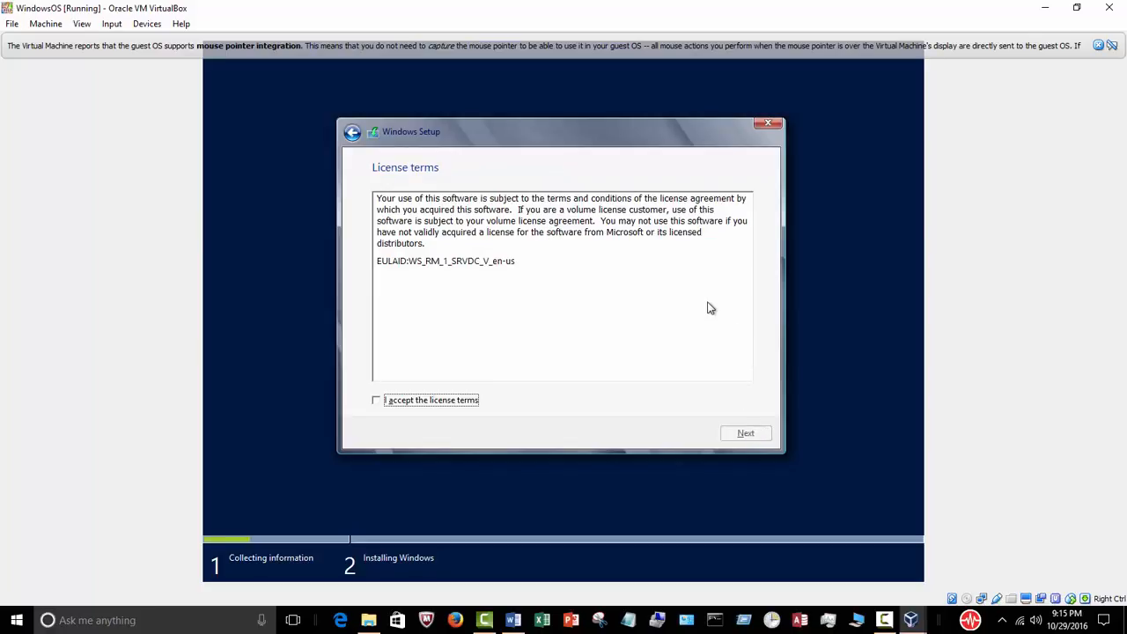
Accept the license terms and start a custom Windows installation on Drive 0 Unallocated Space
{"action": "left_click", "coordinate": [430, 401]}
{"action": "left_click", "coordinate": [747, 434]}
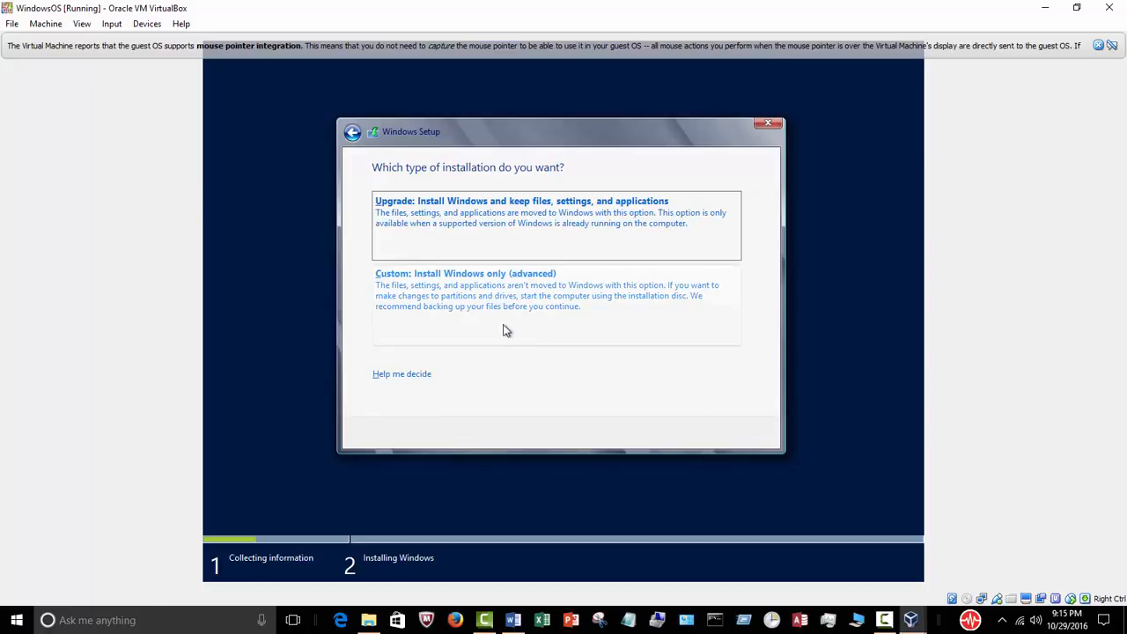
{"action": "left_click", "coordinate": [483, 298]}
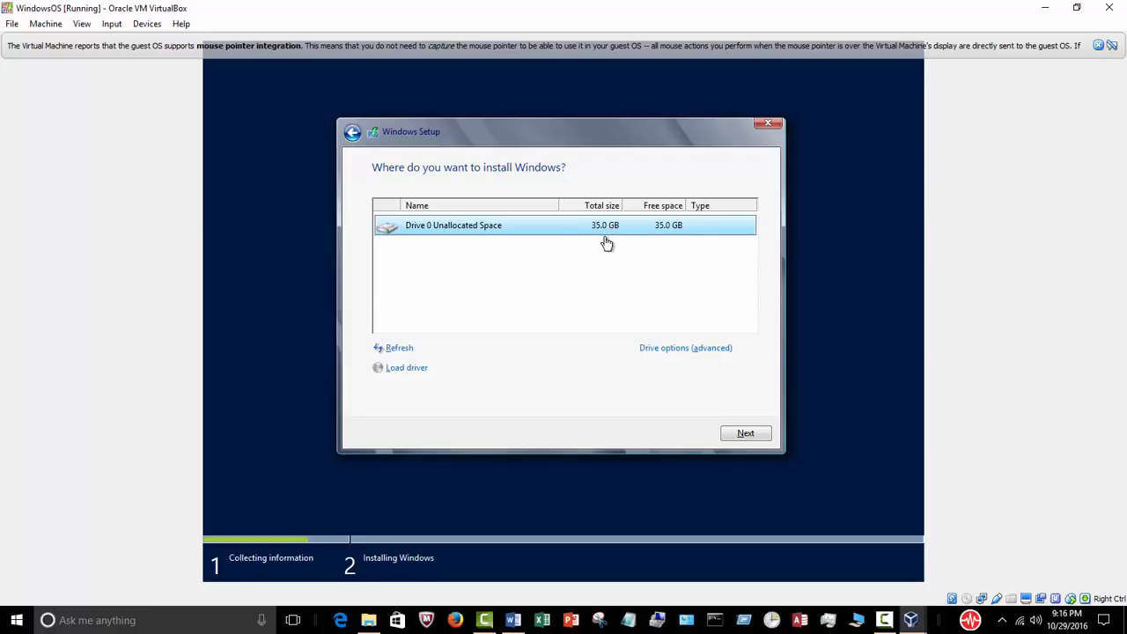
{"action": "left_click", "coordinate": [757, 435]}
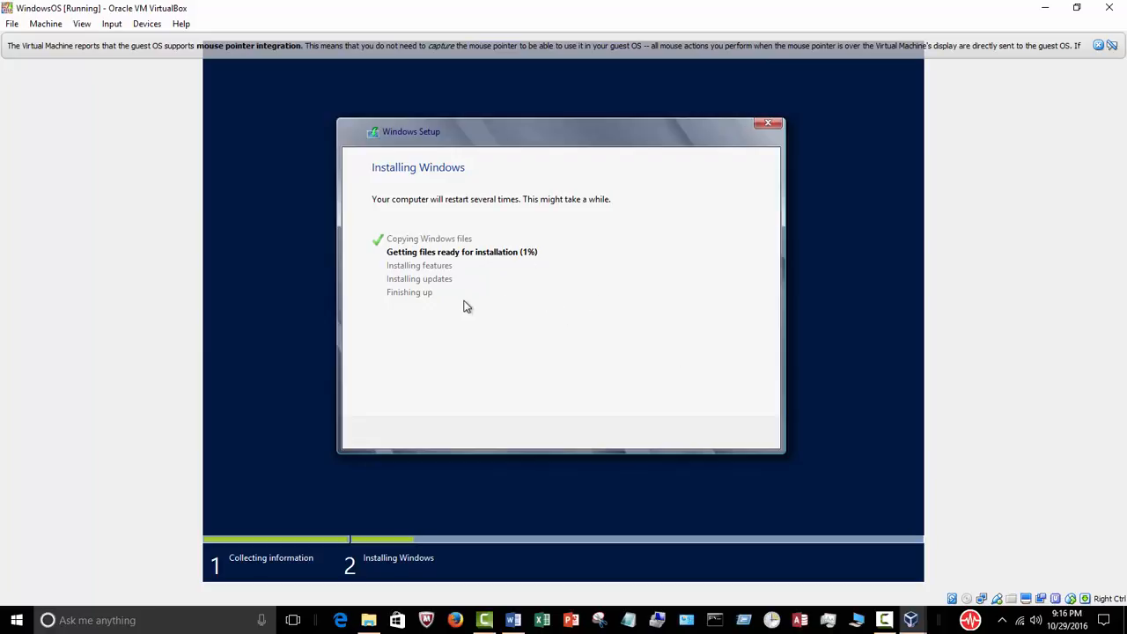
{"action": "left_click", "coordinate": [892, 625]}
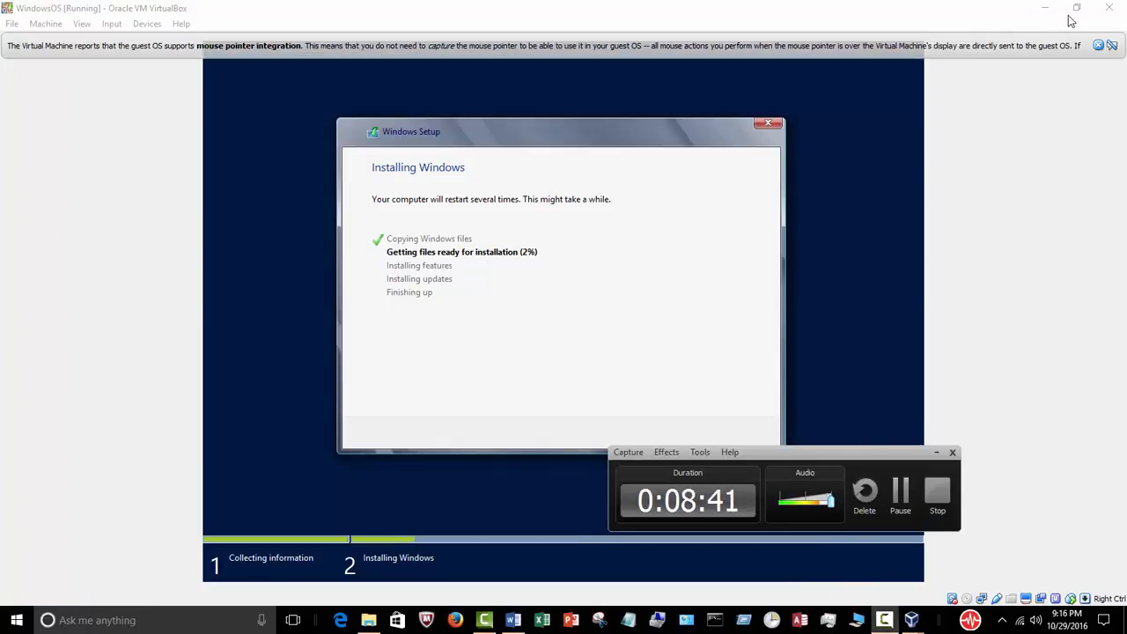
{"action": "left_click", "coordinate": [936, 453]}
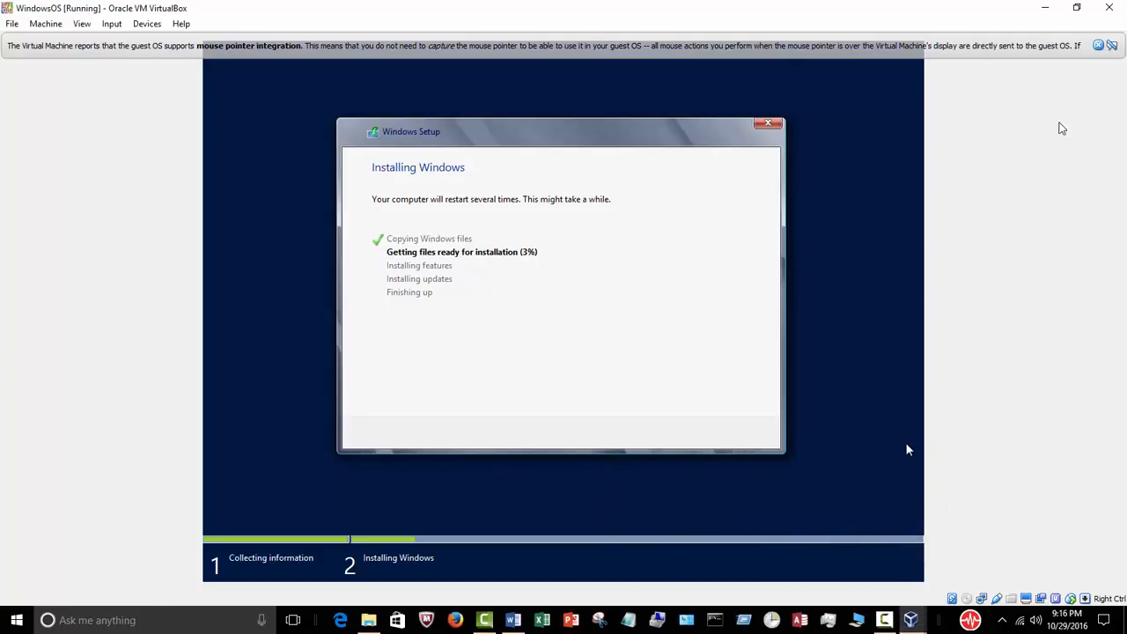
Restore the WindowsOS machine's window to its smaller size, minimize VirtualBox Manager, and reposition the machine's window on the desktop
{"action": "left_click", "coordinate": [1076, 7]}
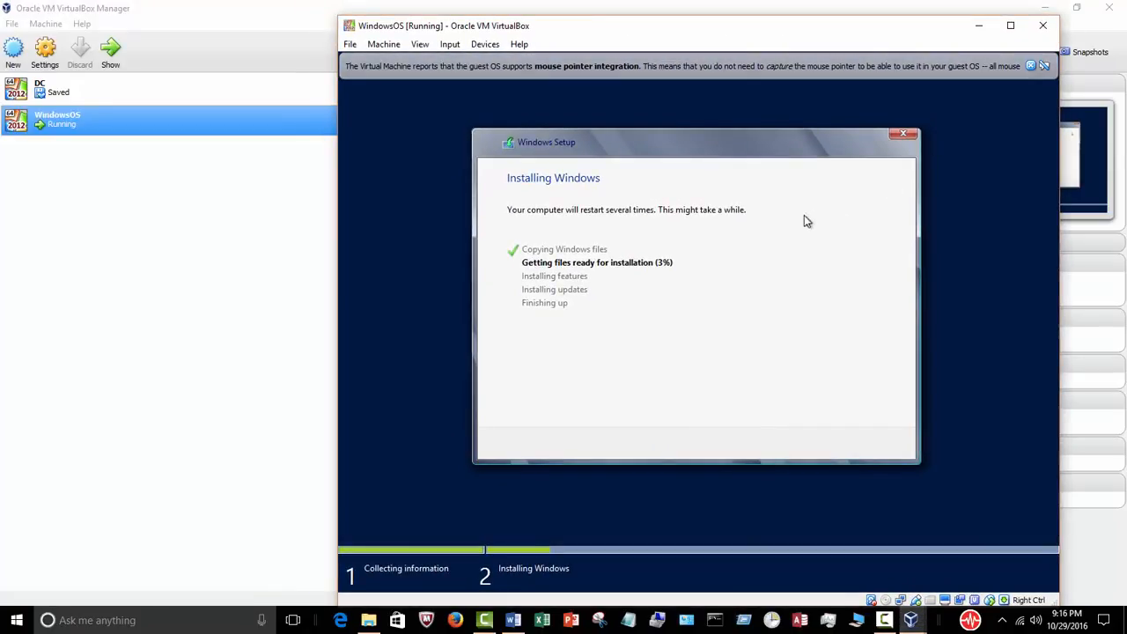
{"action": "left_click", "coordinate": [1044, 8]}
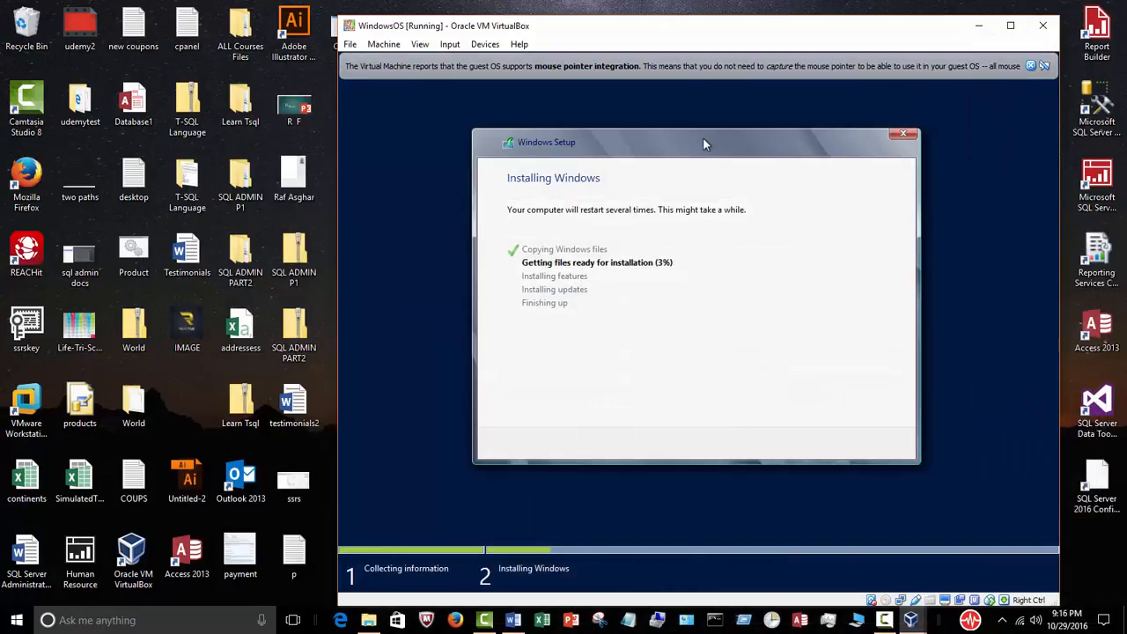
{"action": "left_click_drag", "start_coordinate": [627, 32], "coordinate": [722, 65]}
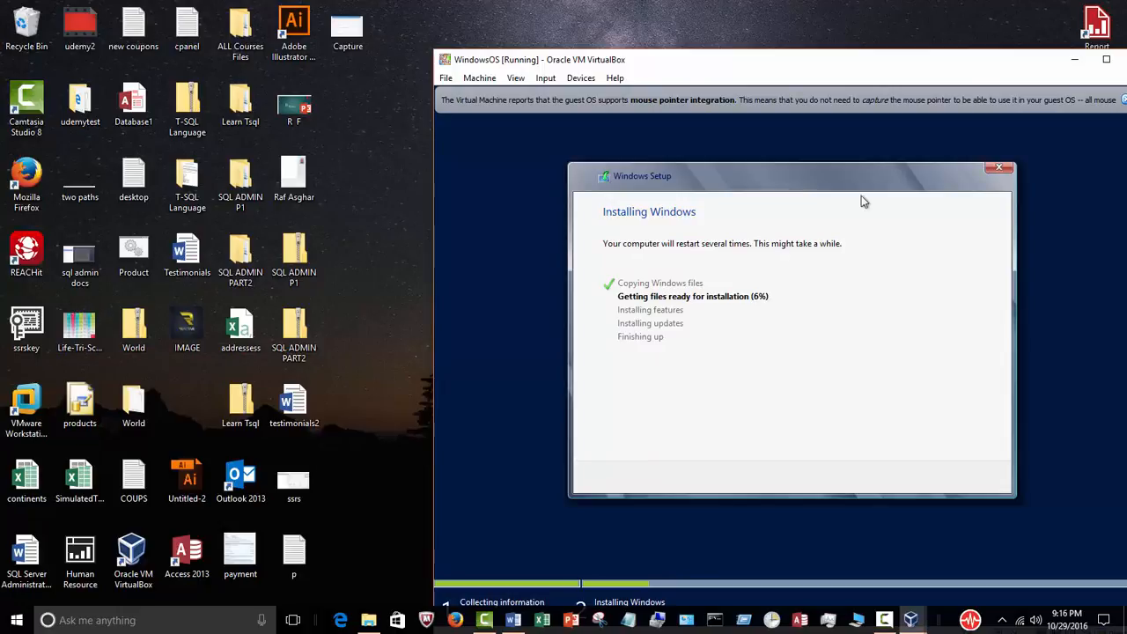
{"action": "left_click_drag", "start_coordinate": [803, 64], "coordinate": [751, 50]}
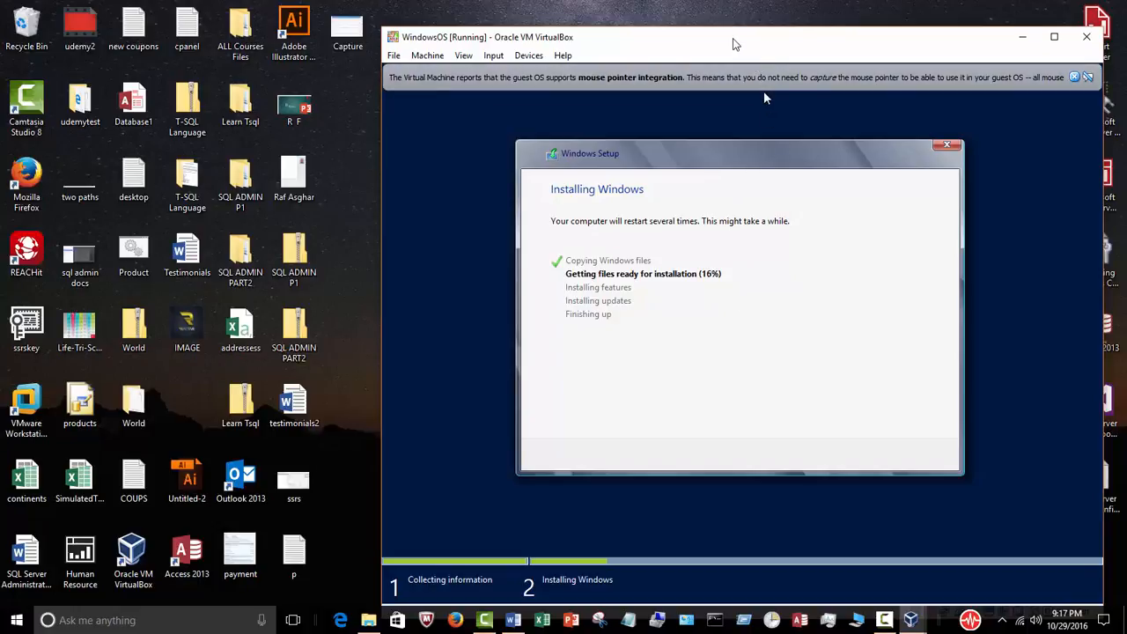
{"action": "left_click_drag", "start_coordinate": [748, 46], "coordinate": [730, 41]}
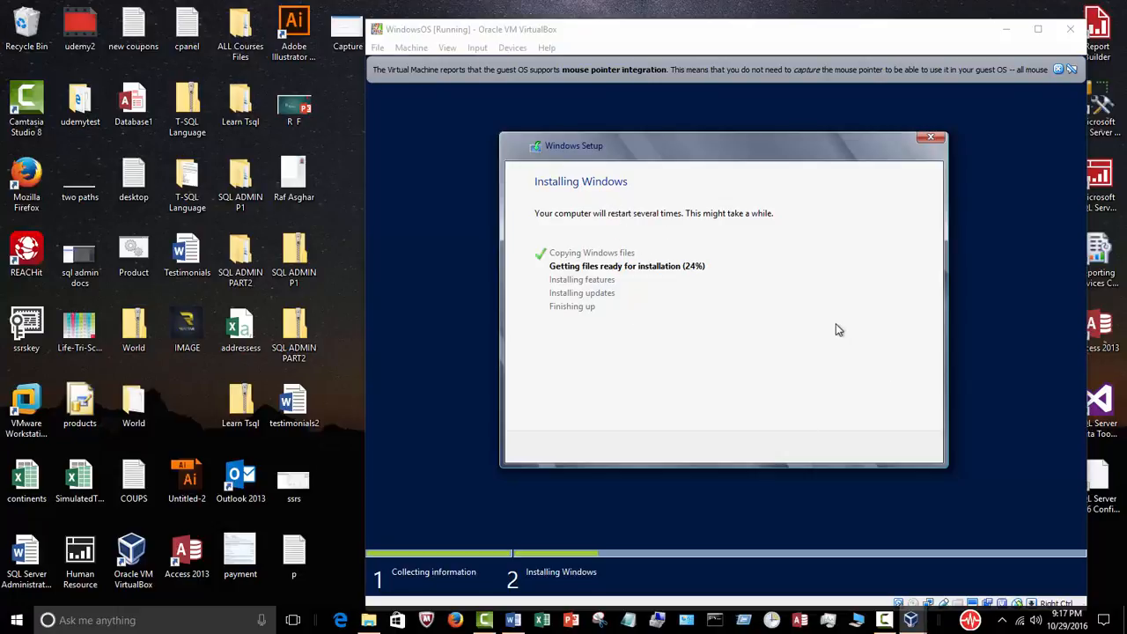
{"action": "left_click_drag", "start_coordinate": [730, 35], "coordinate": [718, 28]}
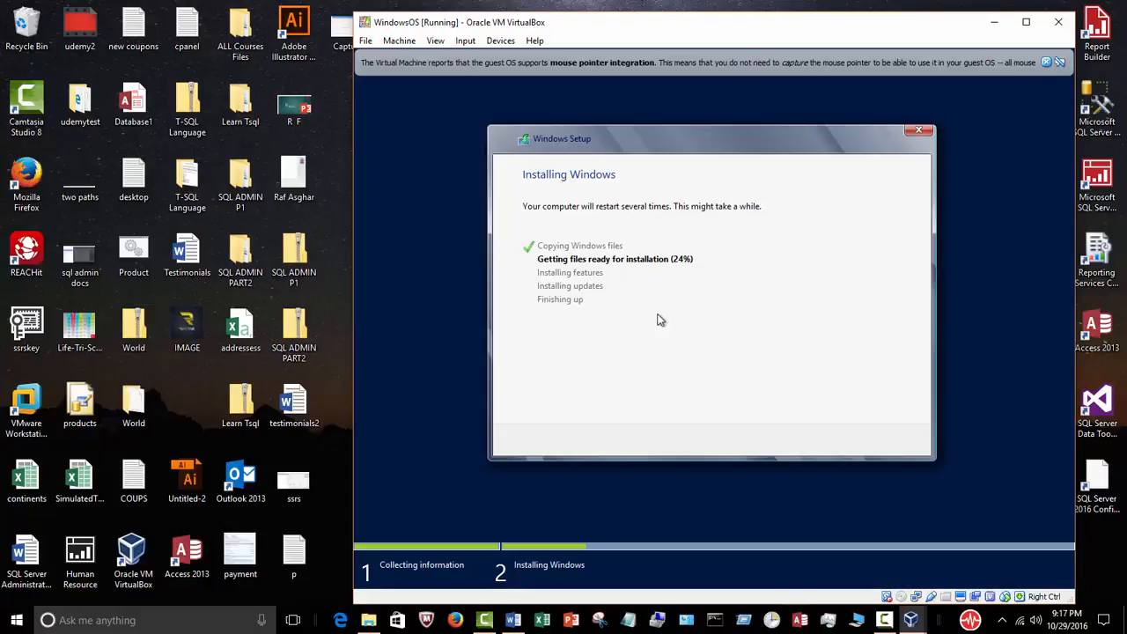
{"action": "left_click", "coordinate": [891, 622]}
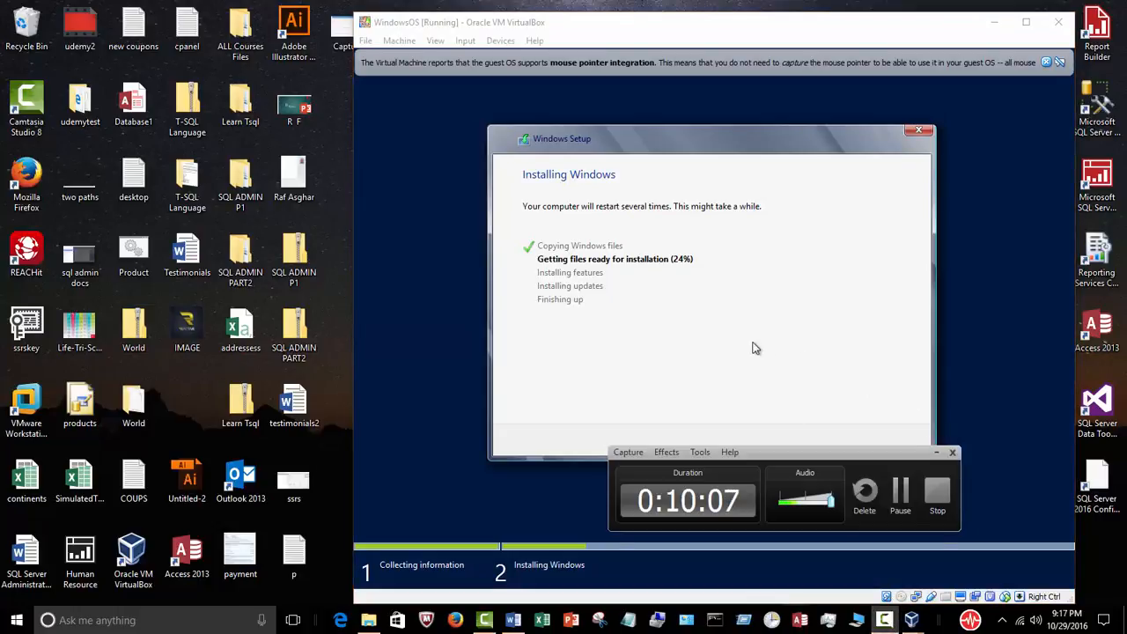
{"action": "left_click", "coordinate": [901, 493]}
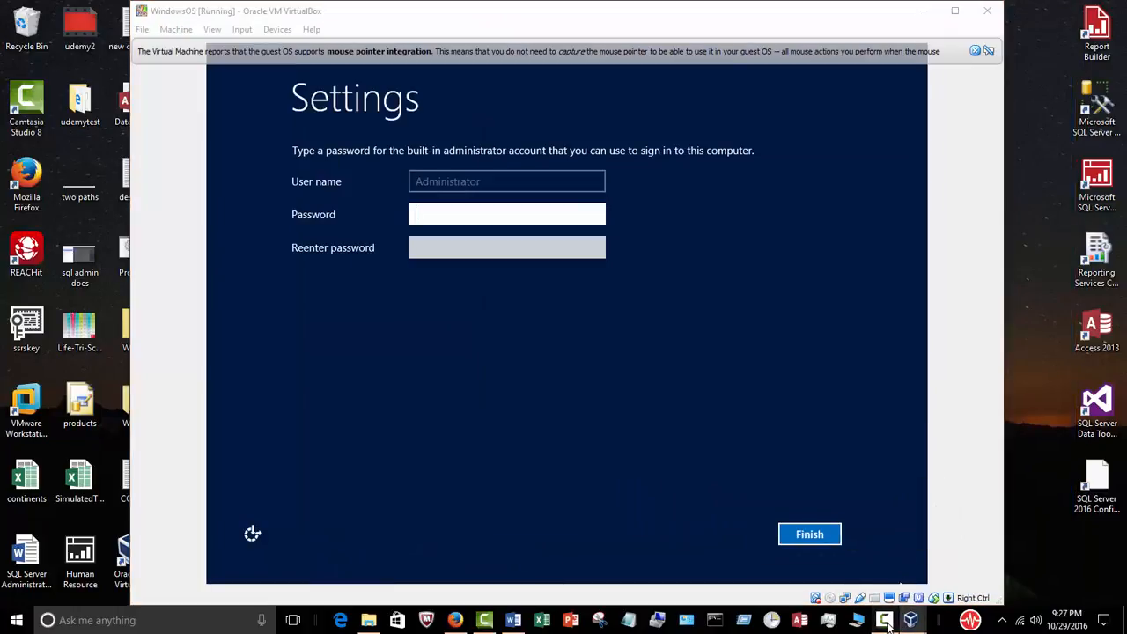
{"action": "left_click", "coordinate": [887, 621]}
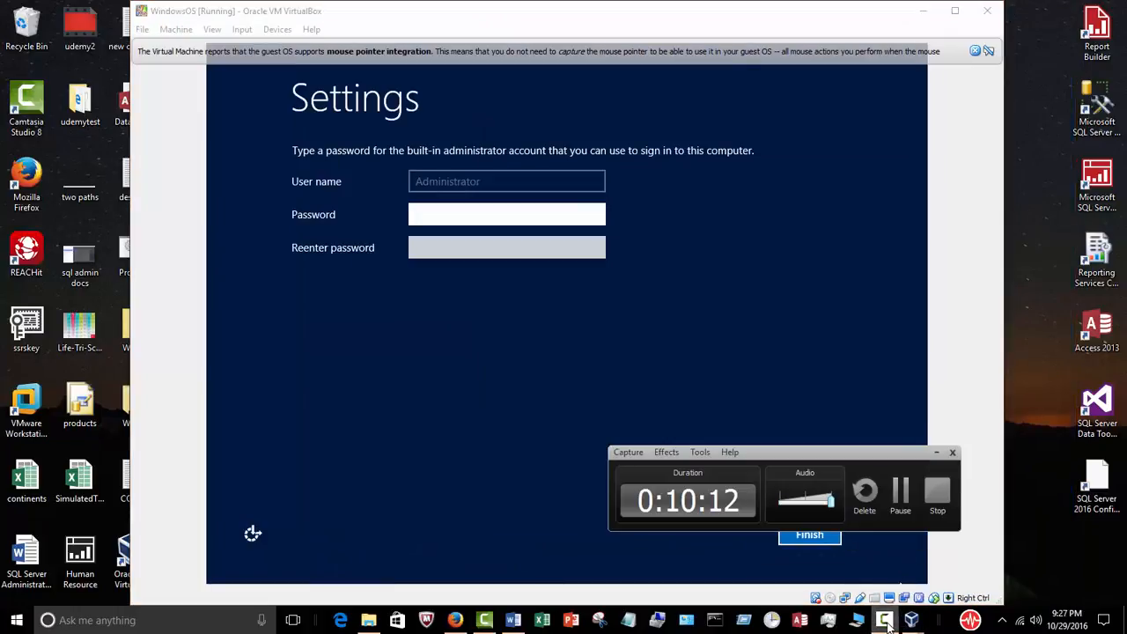
{"action": "left_click", "coordinate": [939, 453]}
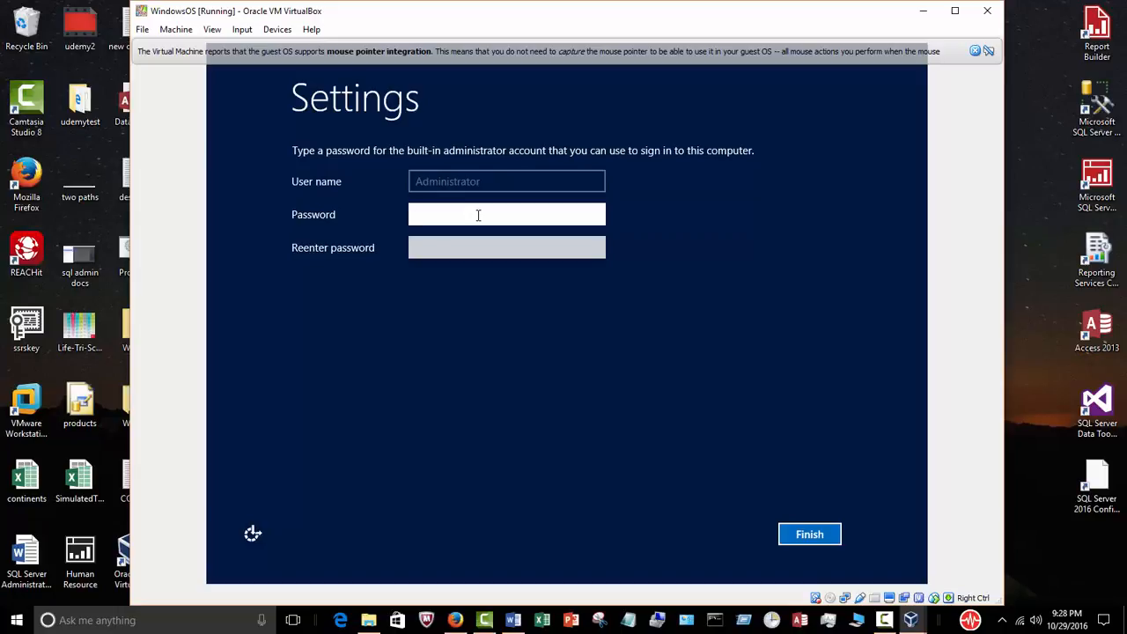
Enter and confirm the built-in Administrator account's password, finish the settings, and maximize the virtual machine window
{"action": "type", "text": "************"}
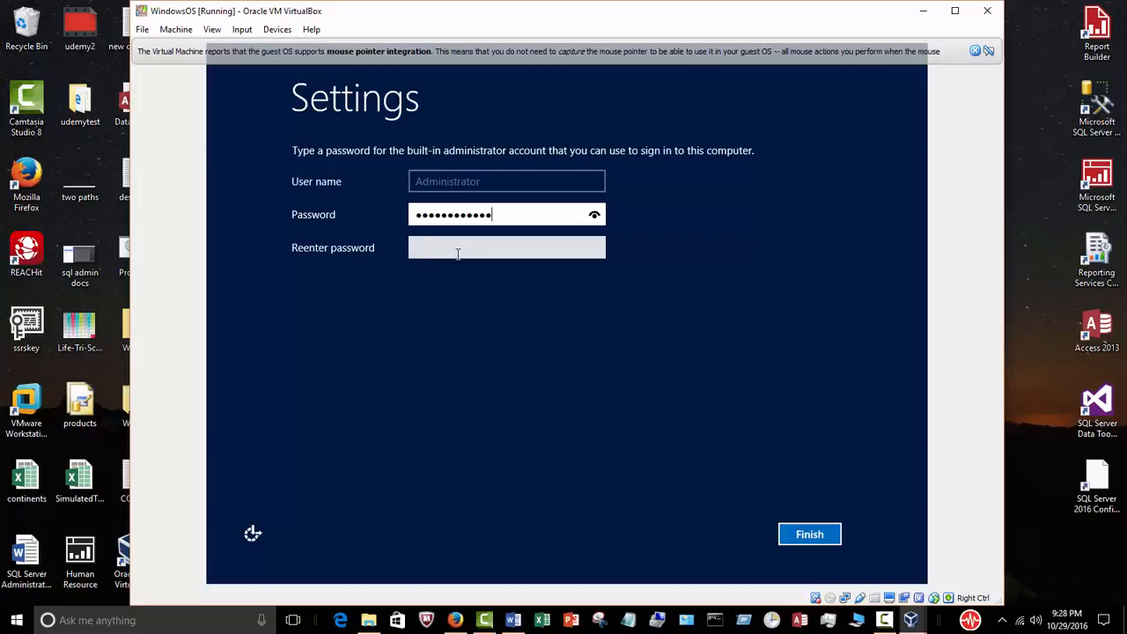
{"action": "left_click", "coordinate": [456, 251]}
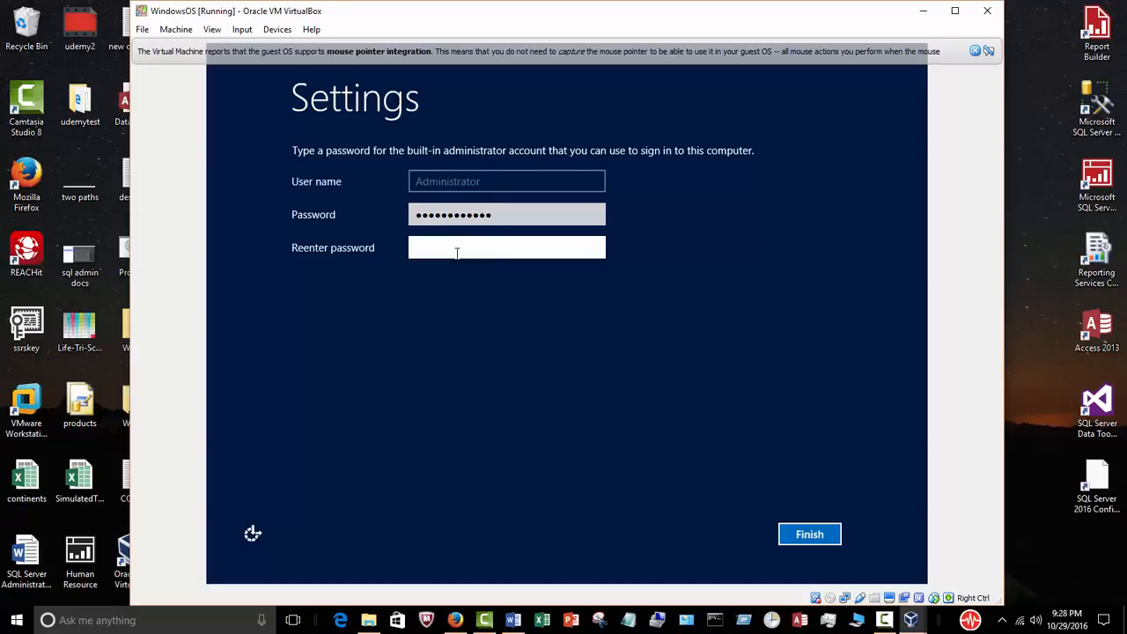
{"action": "type", "text": "********"}
{"action": "type", "text": "***"}
{"action": "left_click", "coordinate": [786, 538]}
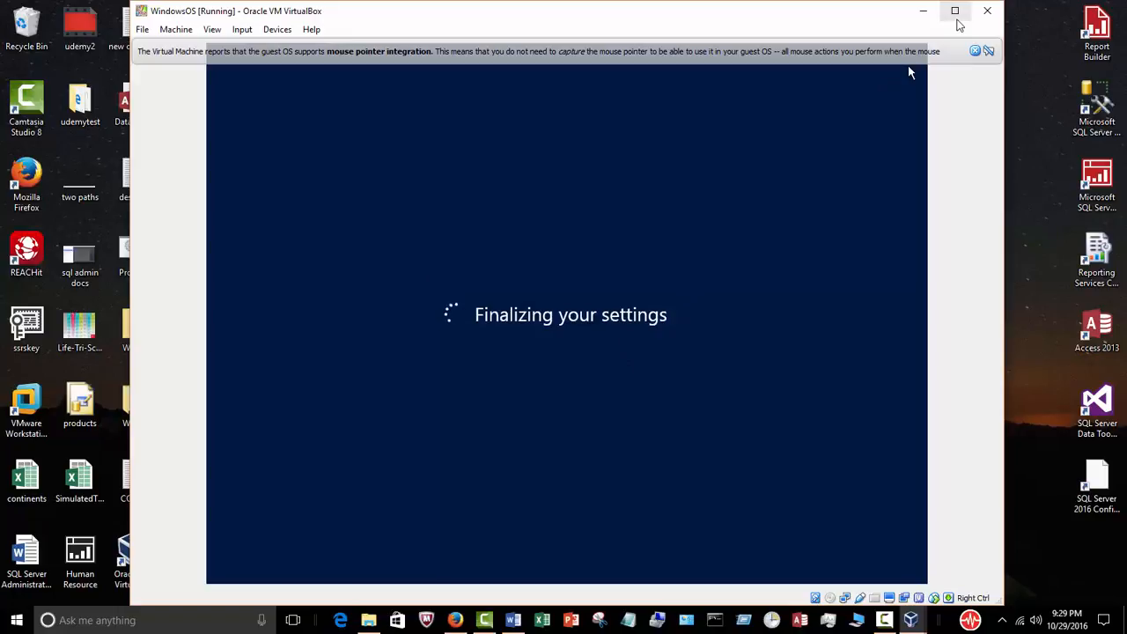
{"action": "left_click", "coordinate": [955, 12]}
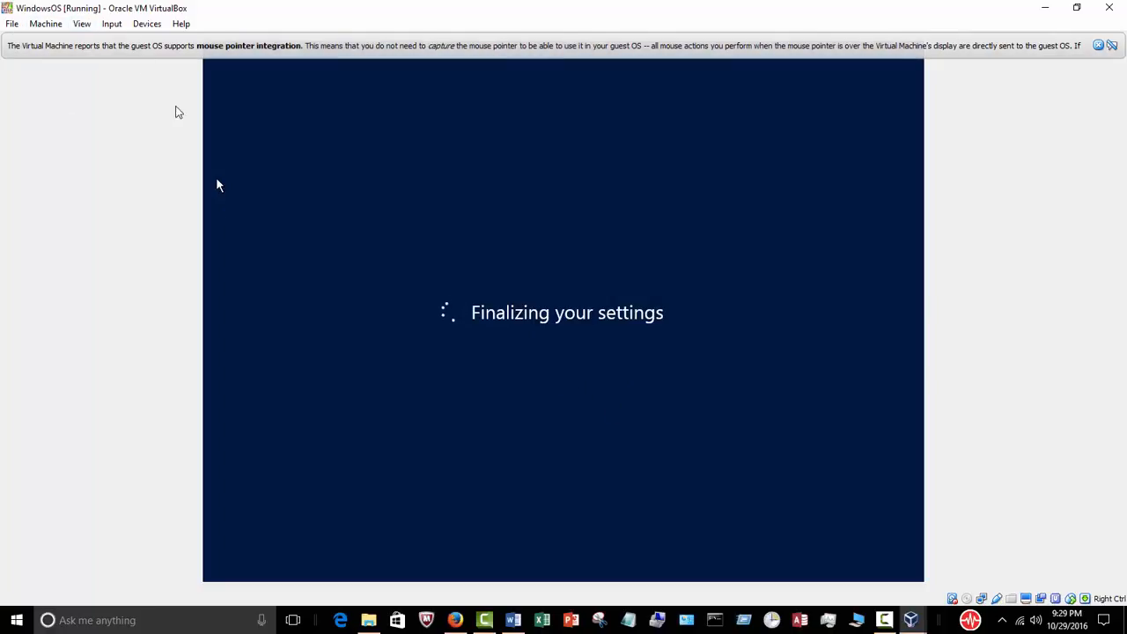
Check the WindowsOS machine's details and preview in VirtualBox Manager, and return to the running machine
{"action": "mouse_move", "coordinate": [919, 622]}
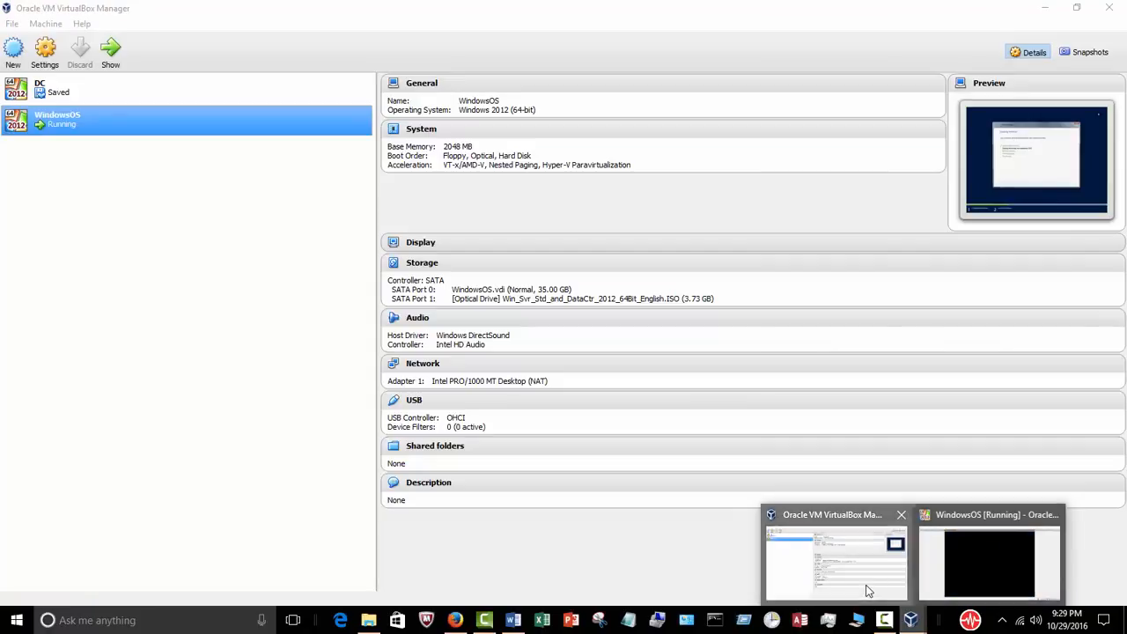
{"action": "left_click", "coordinate": [867, 591]}
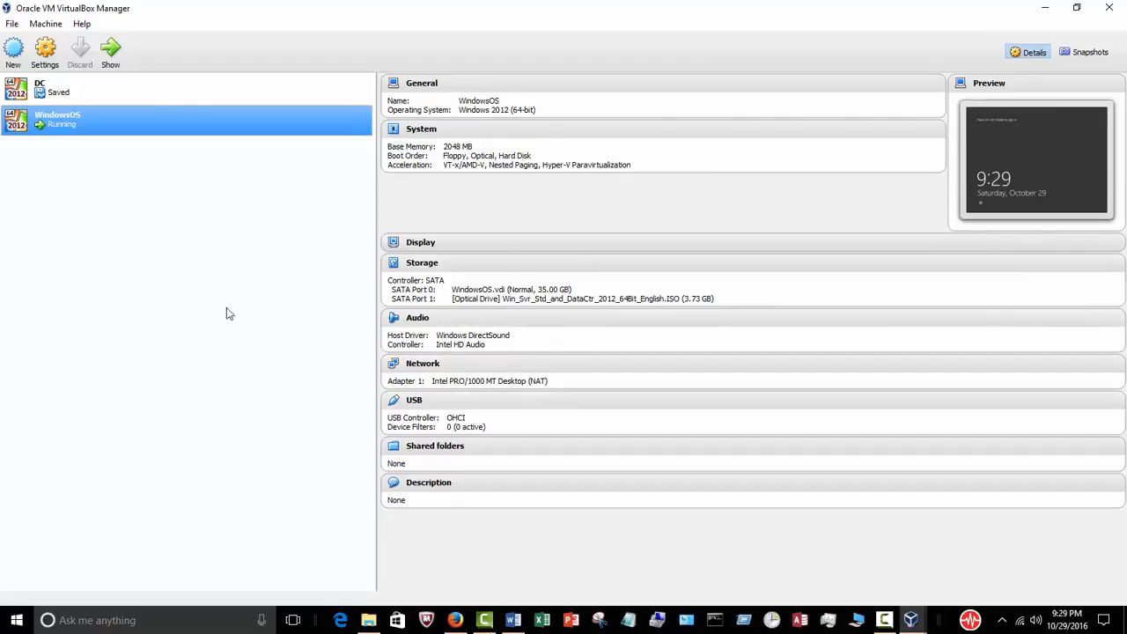
{"action": "left_click", "coordinate": [1045, 9]}
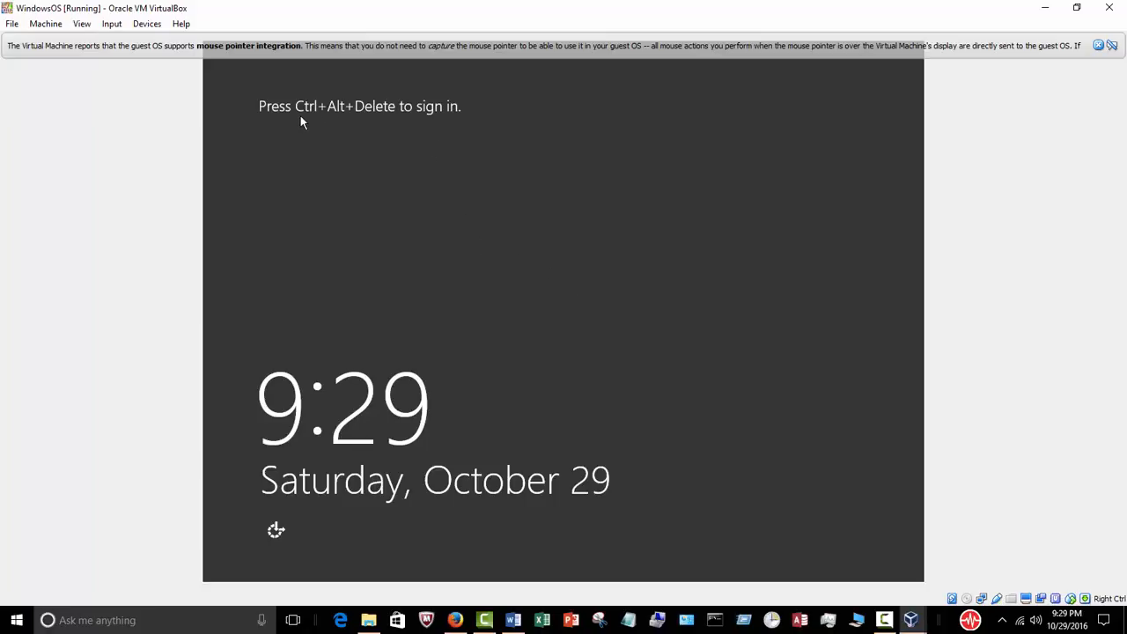
Send Ctrl-Alt-Del to the virtual machine and sign in as Administrator with the account password
{"action": "left_click", "coordinate": [111, 24]}
{"action": "mouse_move", "coordinate": [125, 44]}
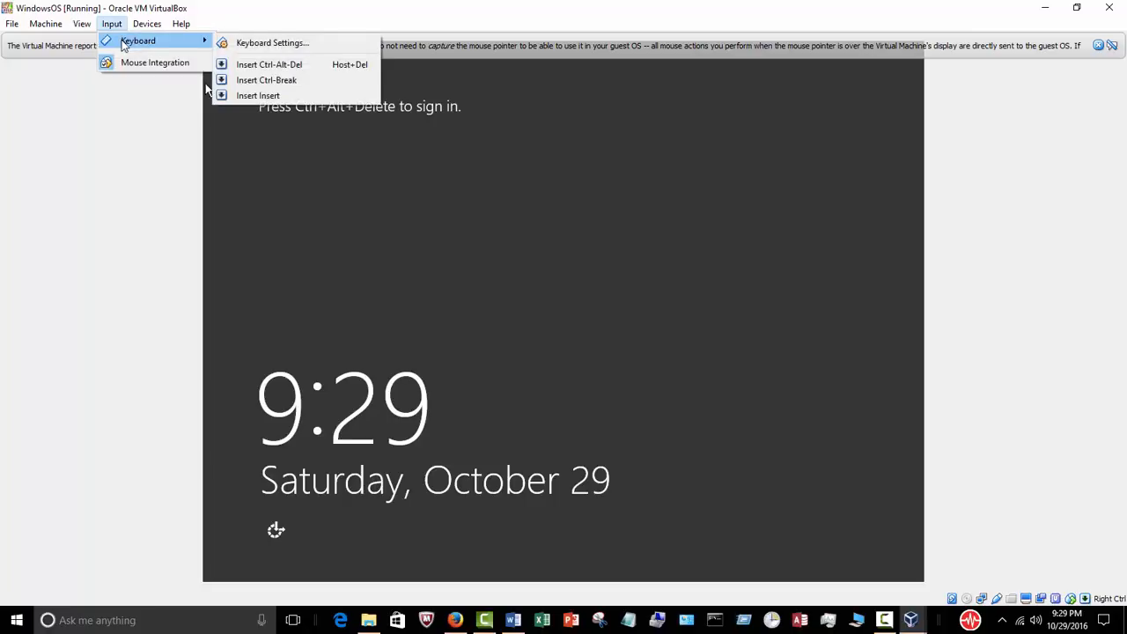
{"action": "left_click", "coordinate": [318, 64]}
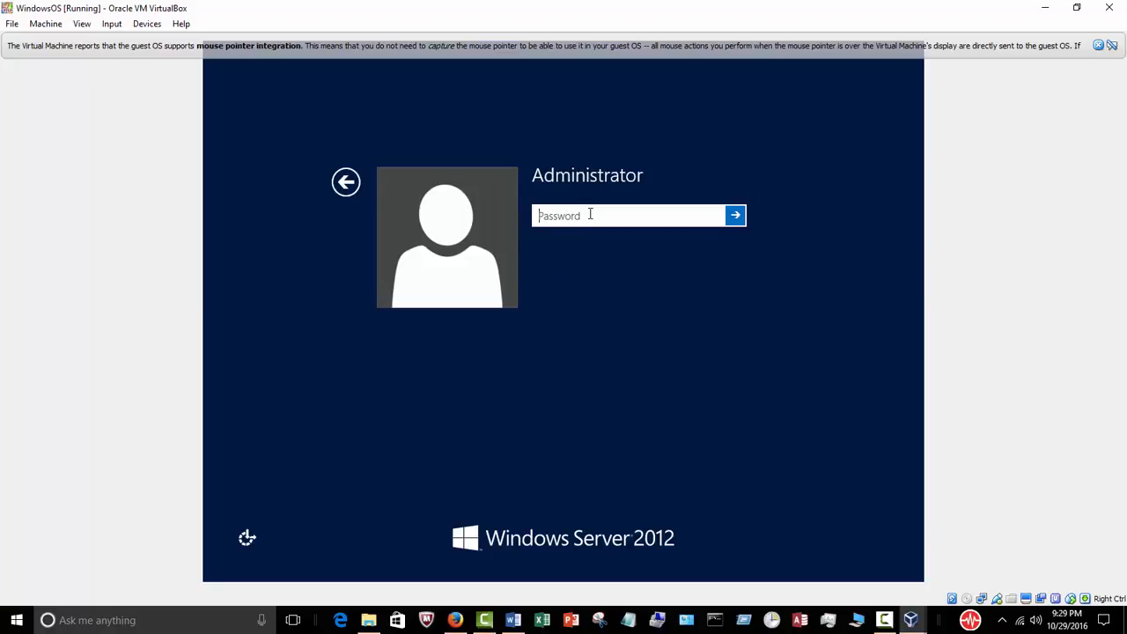
{"action": "type", "text": "••••••••••••"}
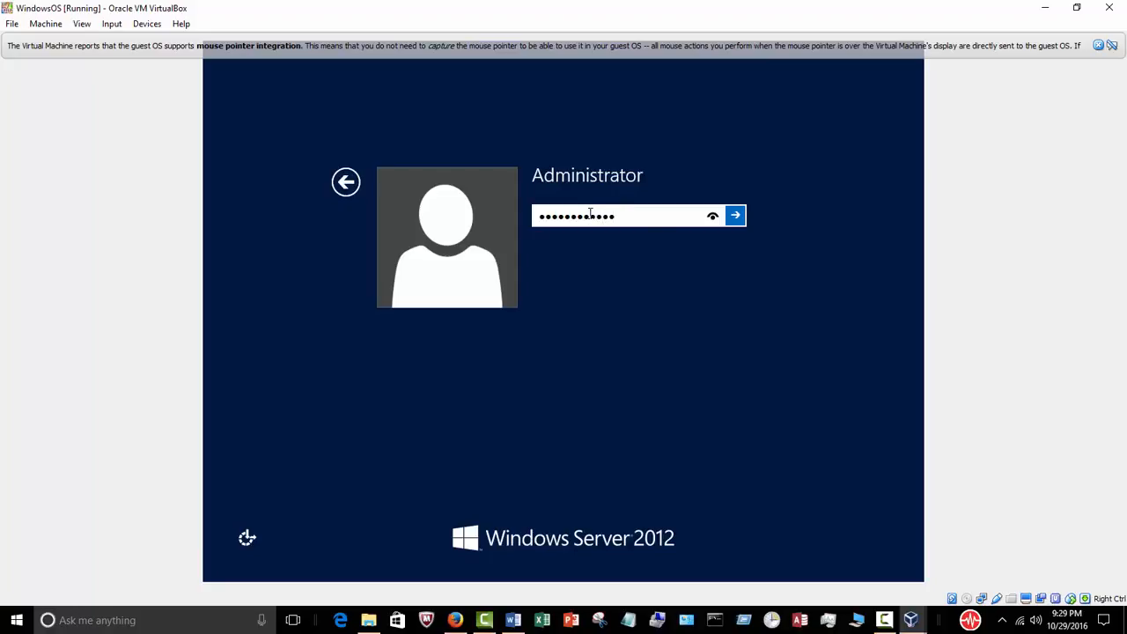
{"action": "left_click", "coordinate": [734, 218]}
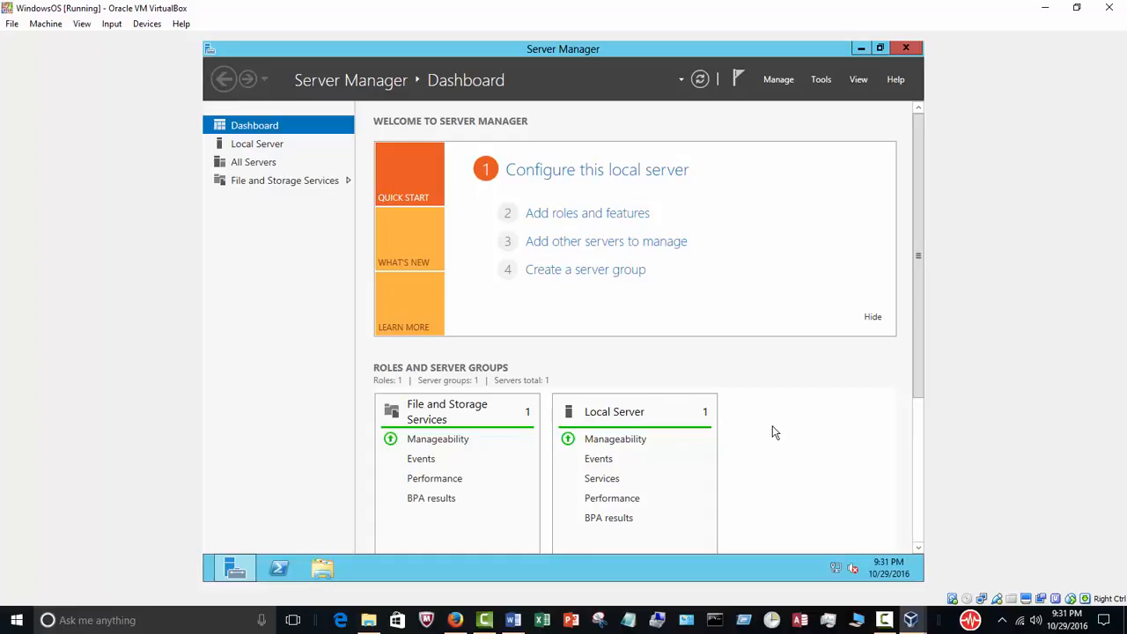
Review the Server Manager properties for the data refresh period and automatic start at logon, and accept the dialog
{"action": "left_click", "coordinate": [775, 85]}
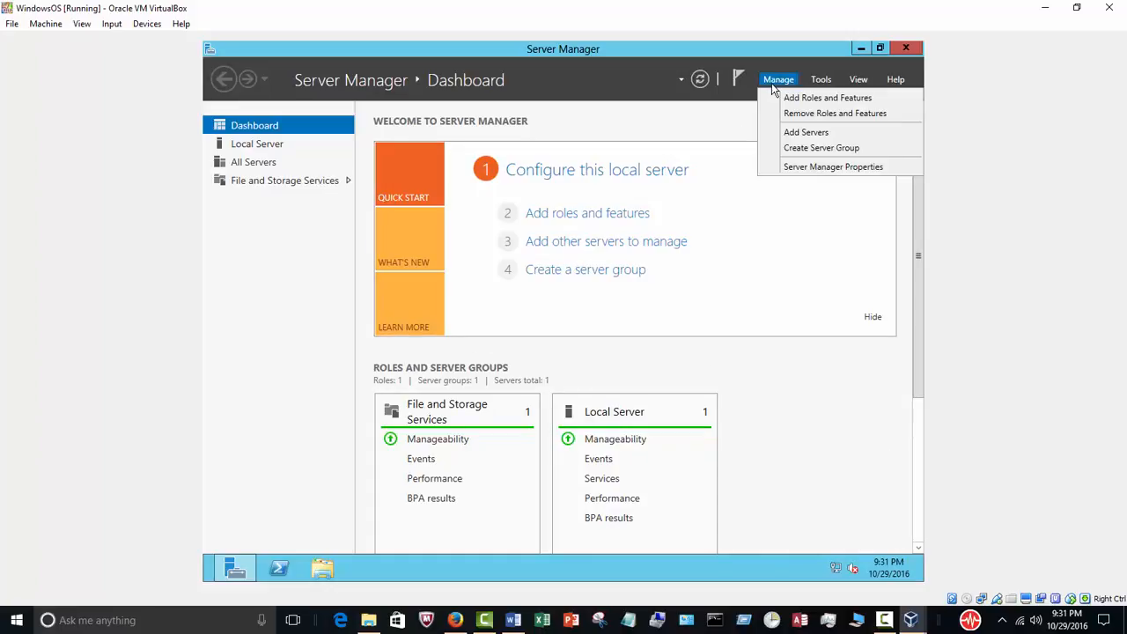
{"action": "left_click", "coordinate": [814, 170]}
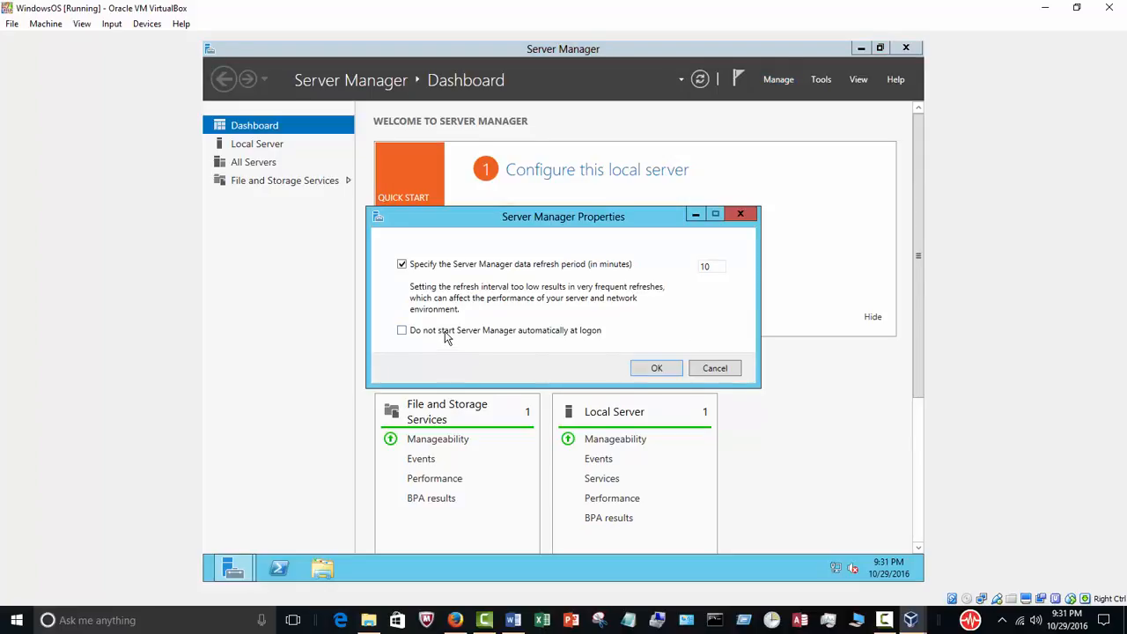
{"action": "left_click", "coordinate": [650, 367]}
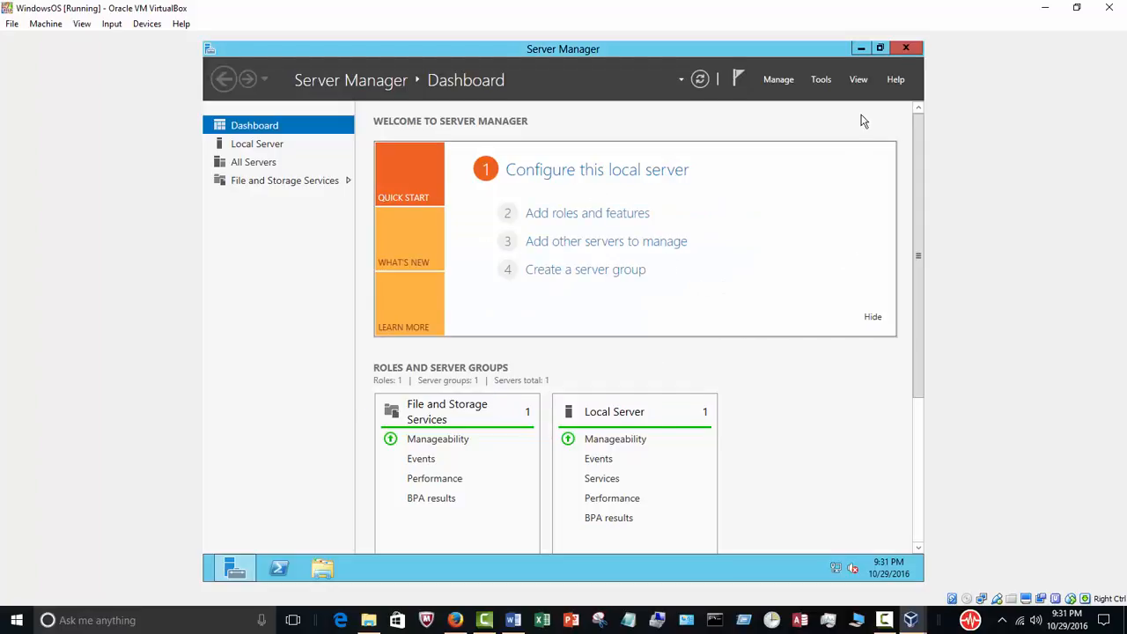
Close Server Manager, reopen it to check its dashboard, and close it again
{"action": "left_click", "coordinate": [905, 49]}
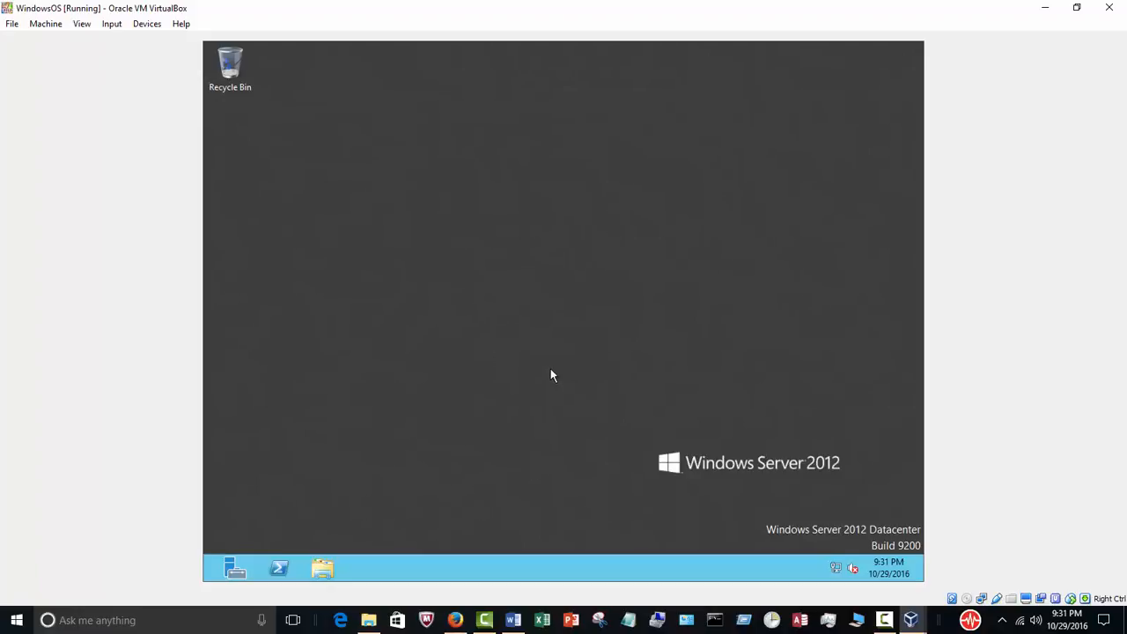
{"action": "left_click", "coordinate": [233, 568]}
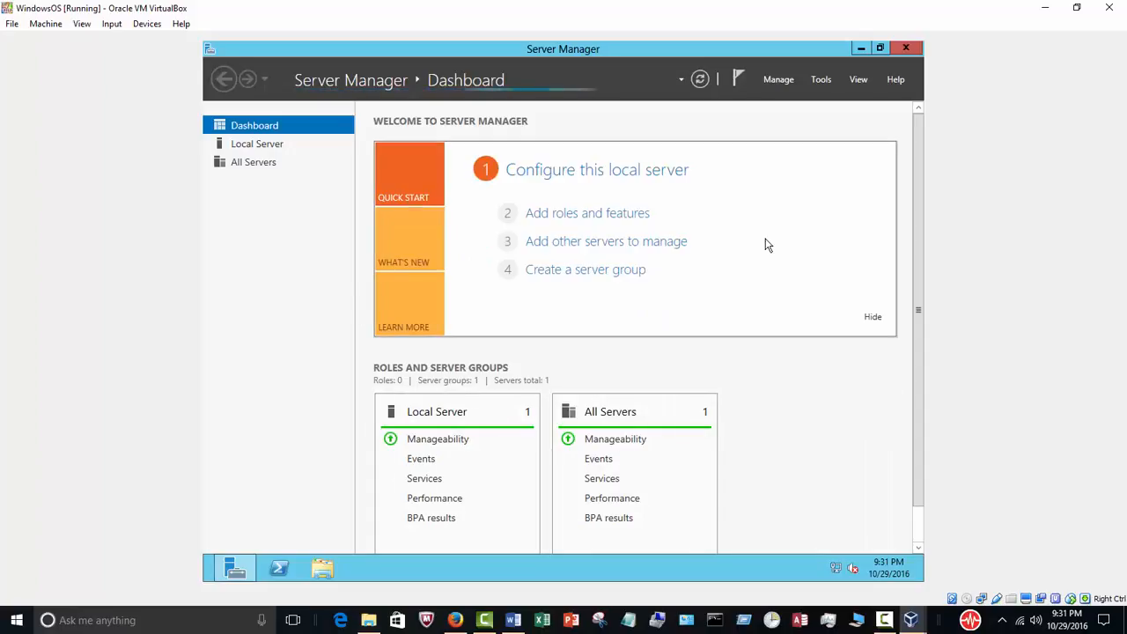
{"action": "left_click", "coordinate": [906, 49]}
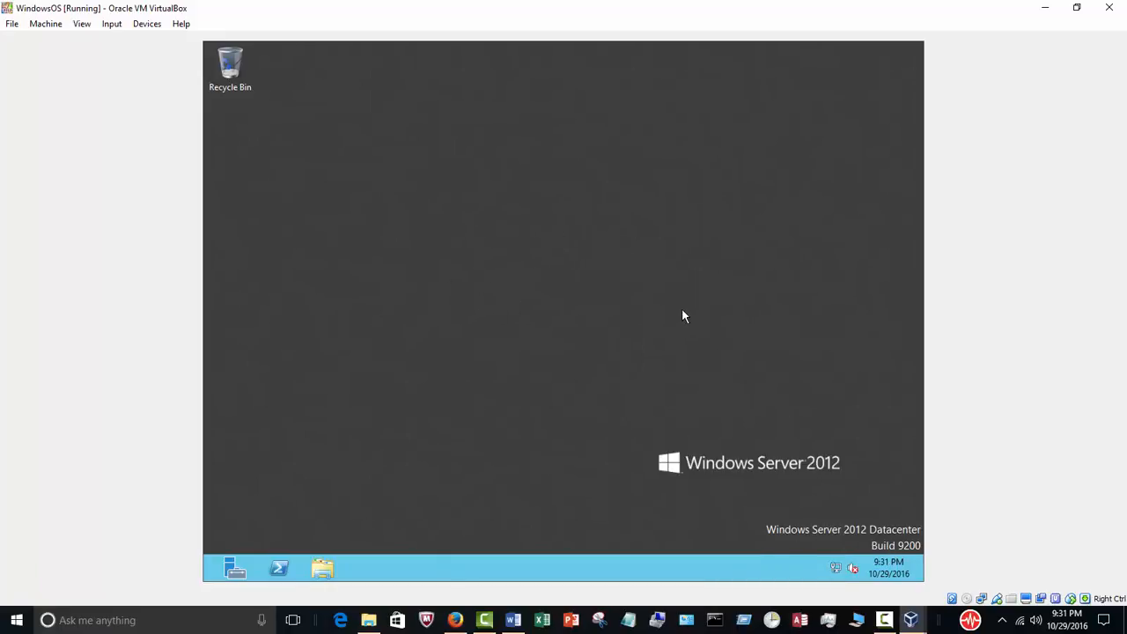
{"action": "left_click", "coordinate": [13, 27]}
{"action": "mouse_move", "coordinate": [45, 25]}
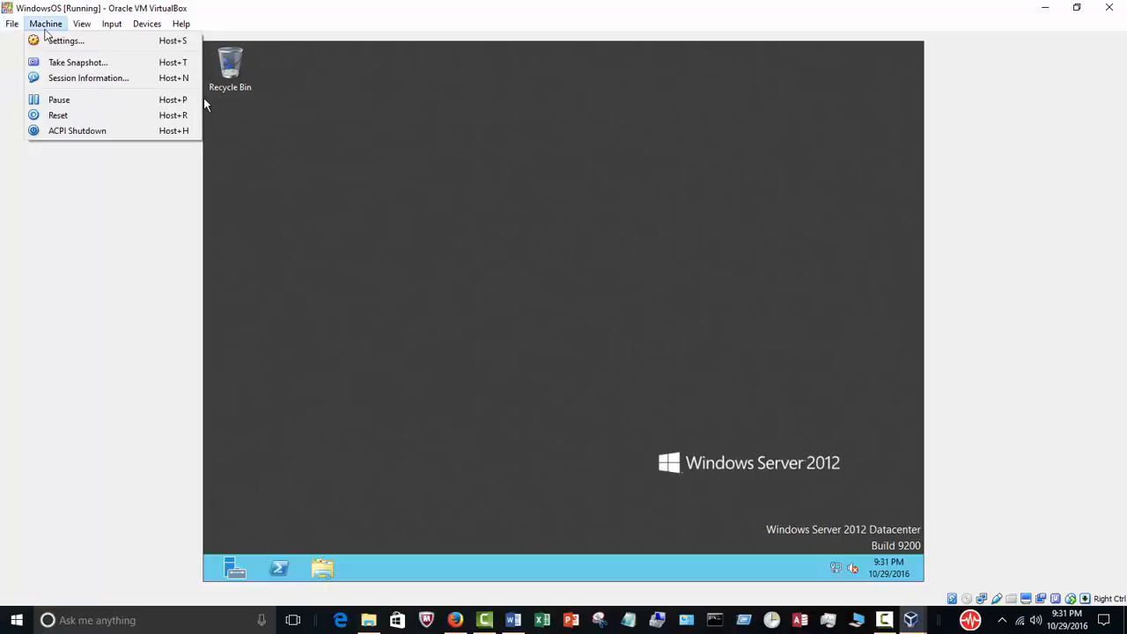
{"action": "left_click", "coordinate": [431, 262]}
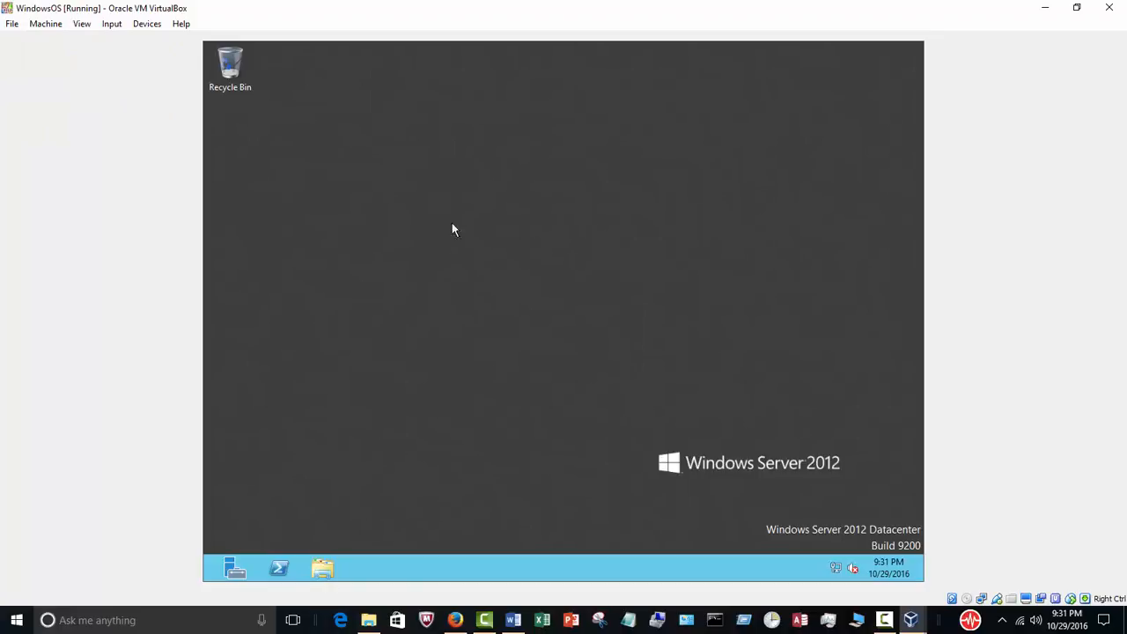
Check the SQL Server DBA guide's topic list in Word and return to the running WindowsOS machine
{"action": "left_click", "coordinate": [513, 620]}
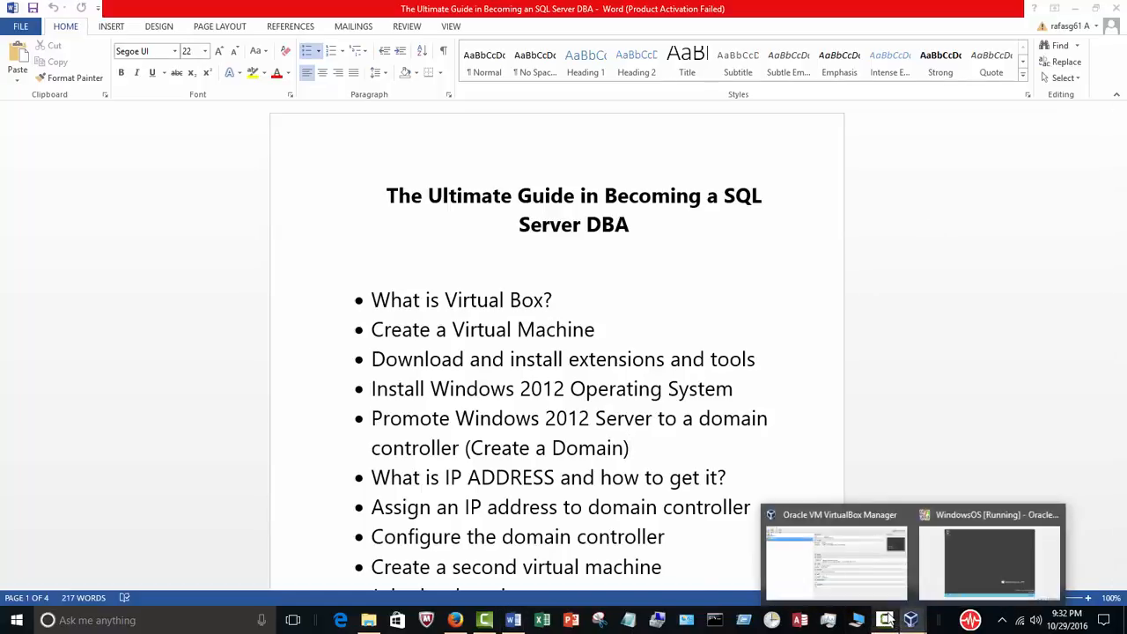
{"action": "mouse_move", "coordinate": [911, 620]}
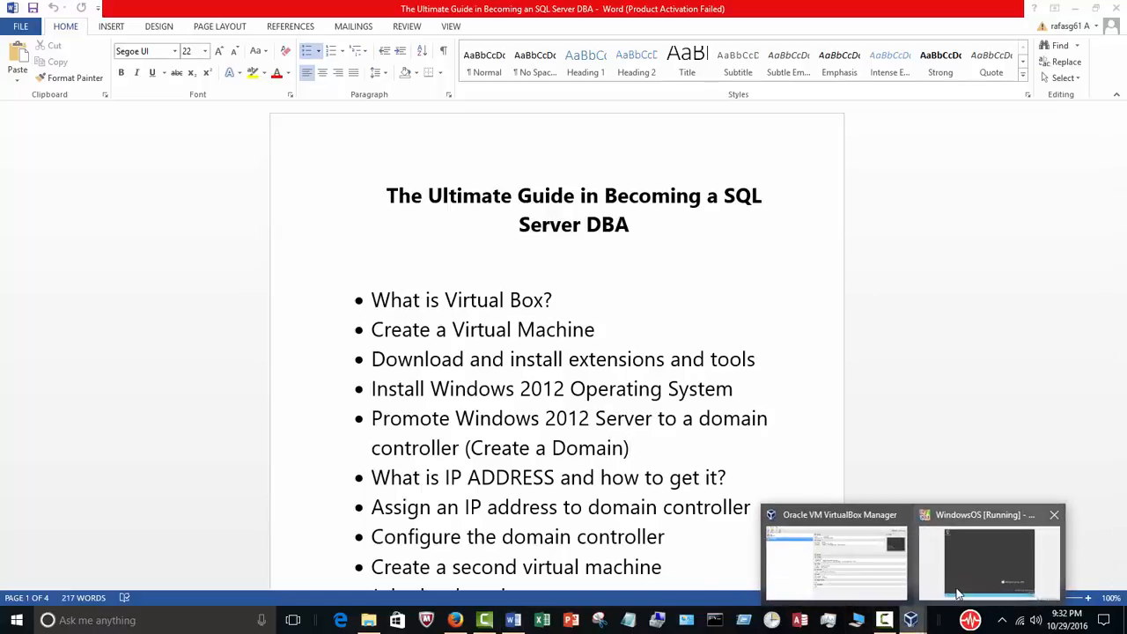
{"action": "left_click", "coordinate": [1013, 560]}
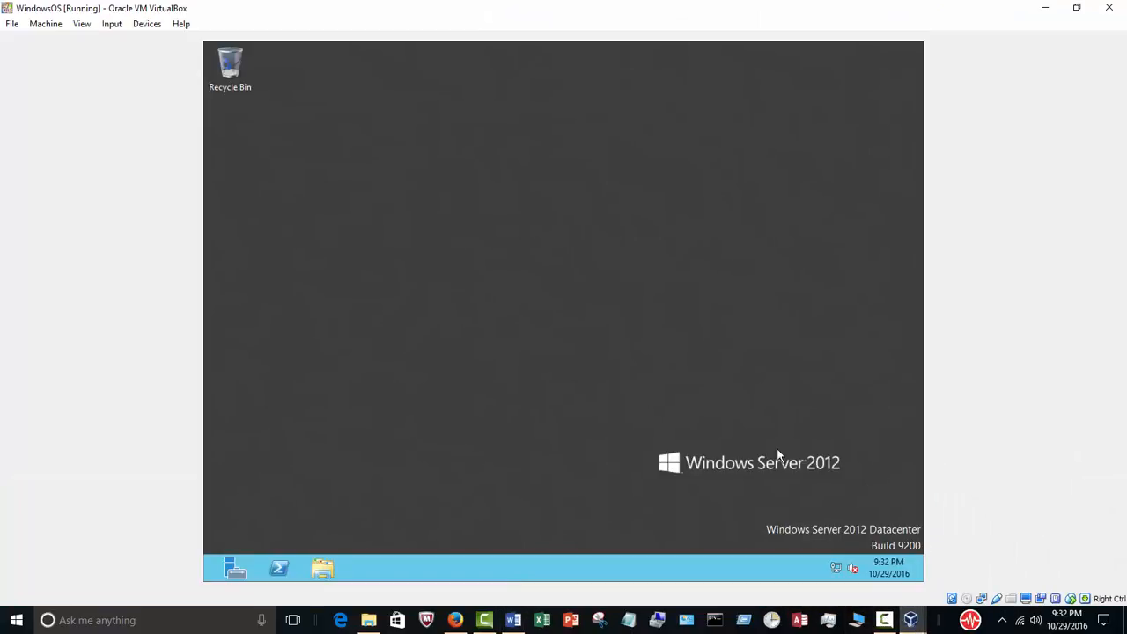
Insert the Guest Additions CD image into the virtual machine and run VBoxWindowsAdditions.exe from the disc
{"action": "left_click", "coordinate": [147, 25]}
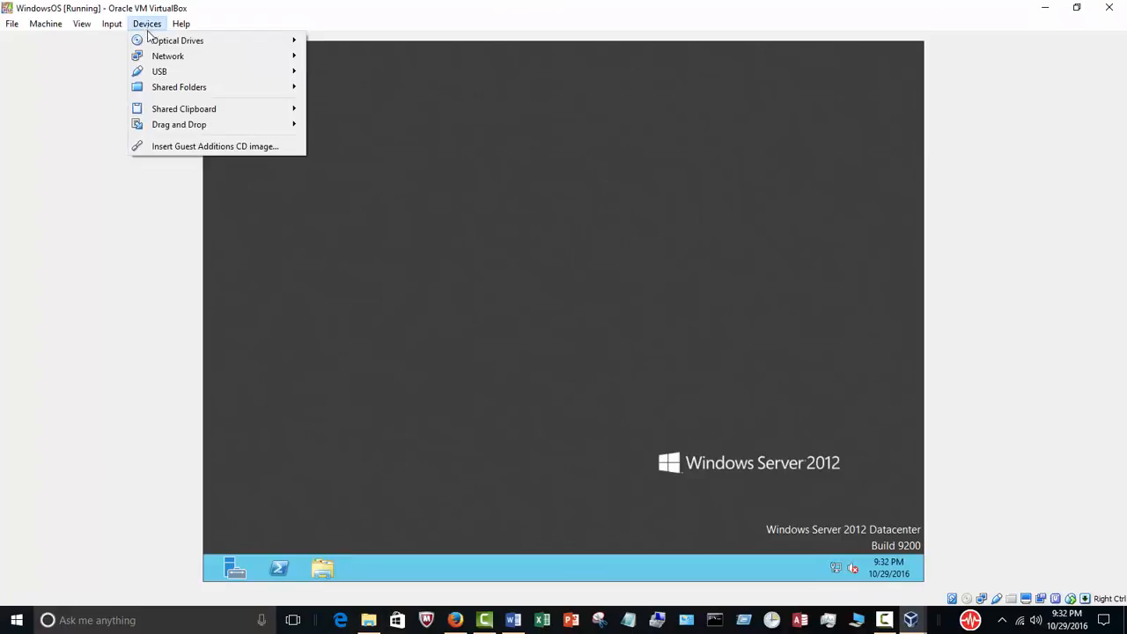
{"action": "left_click", "coordinate": [234, 148]}
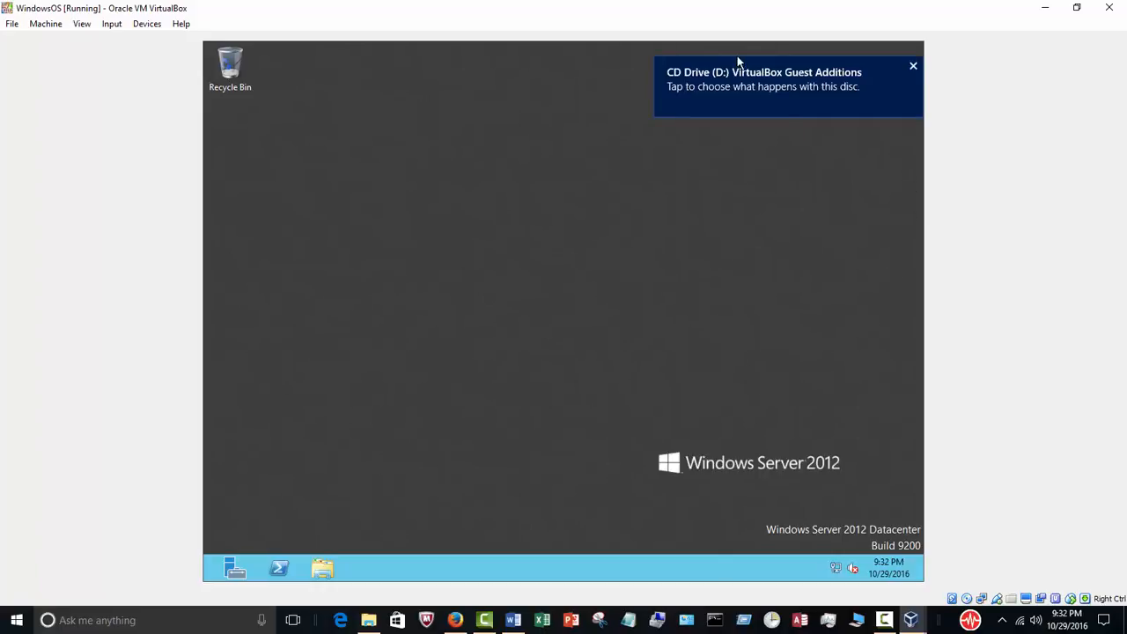
{"action": "left_click", "coordinate": [740, 90]}
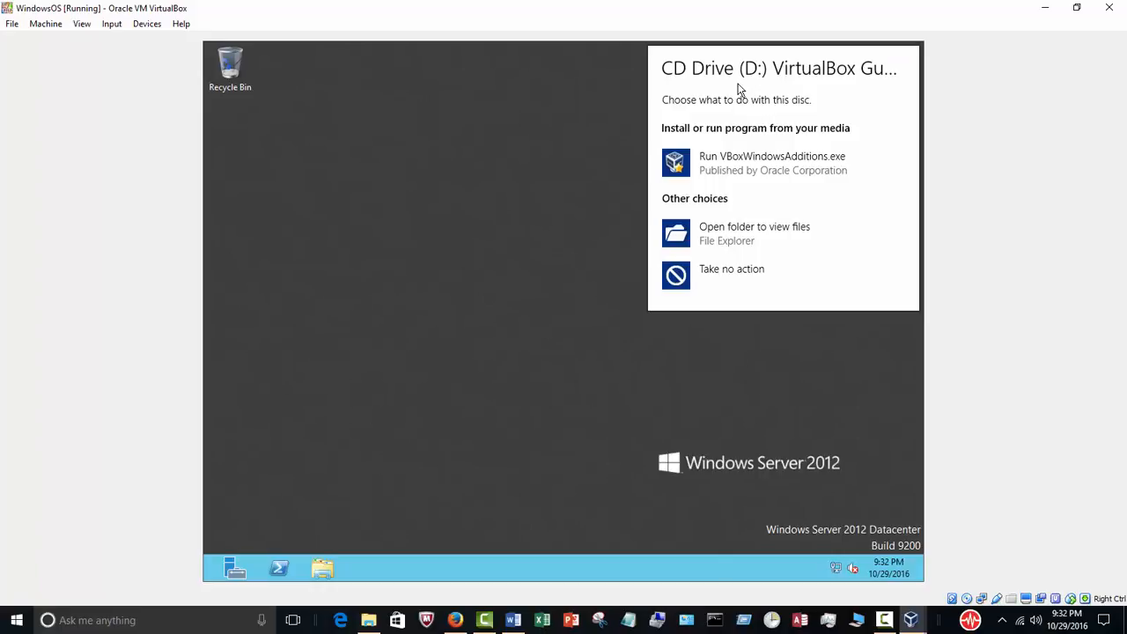
{"action": "left_click", "coordinate": [766, 169]}
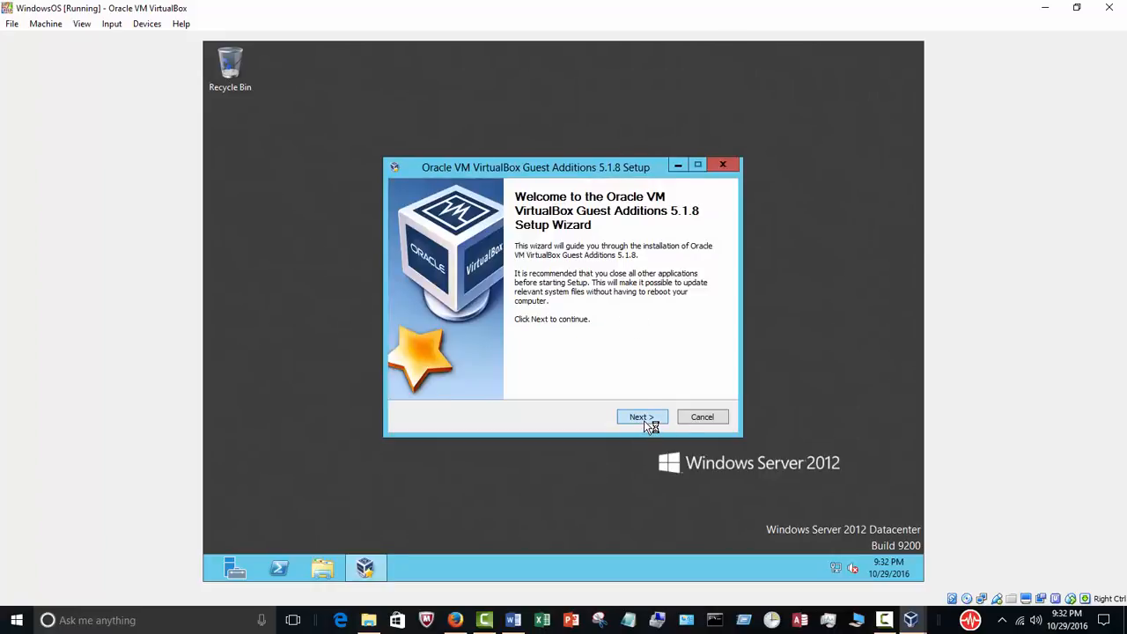
Install Guest Additions 5.1.8 in the default folder, always trusting Oracle Corporation software and allowing its device software
{"action": "left_click", "coordinate": [643, 420]}
{"action": "left_click", "coordinate": [647, 421]}
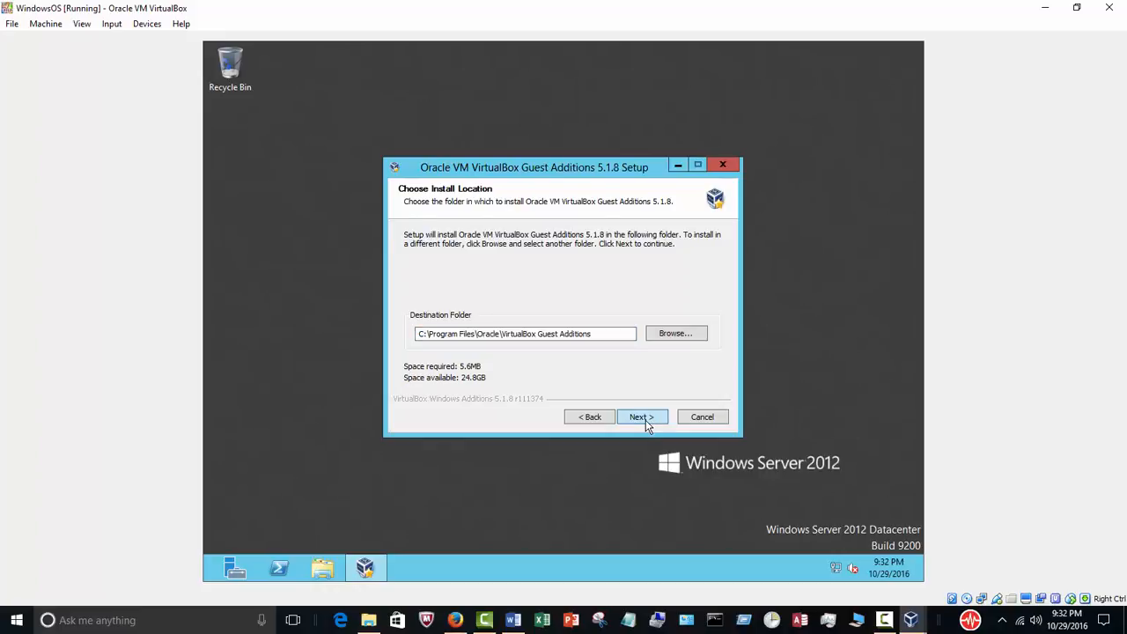
{"action": "left_click", "coordinate": [644, 420]}
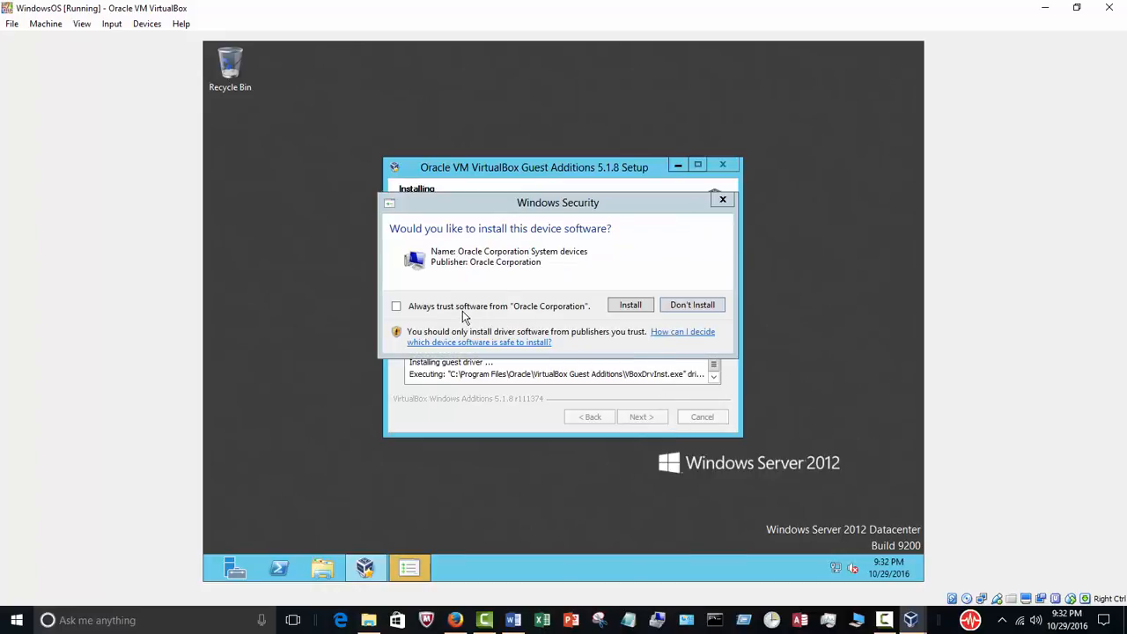
{"action": "left_click", "coordinate": [401, 310]}
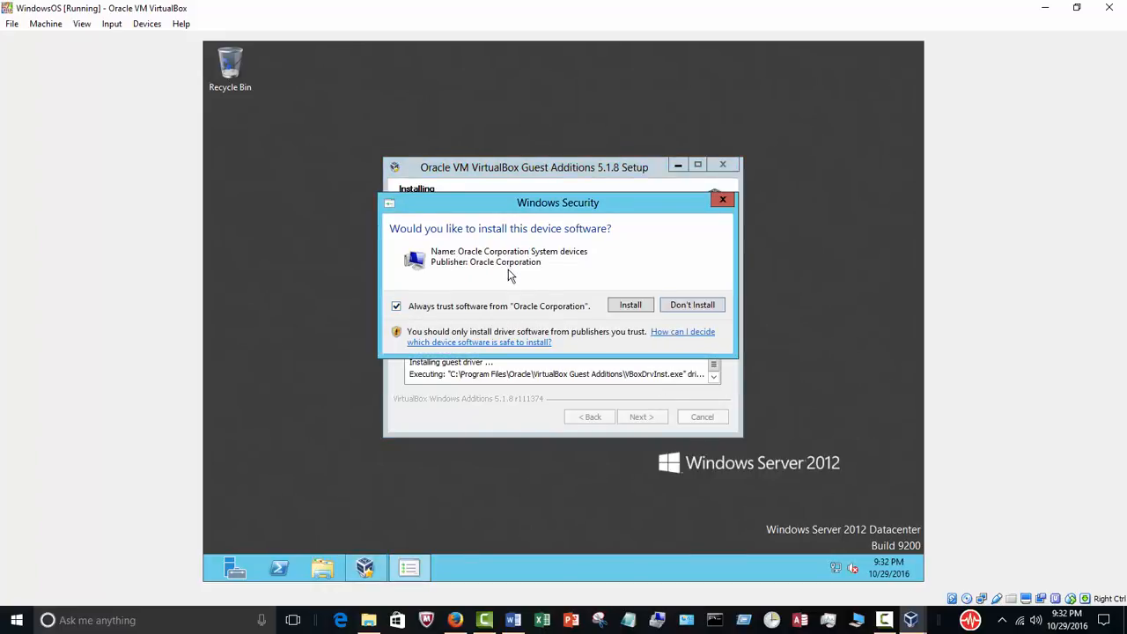
{"action": "left_click", "coordinate": [622, 310]}
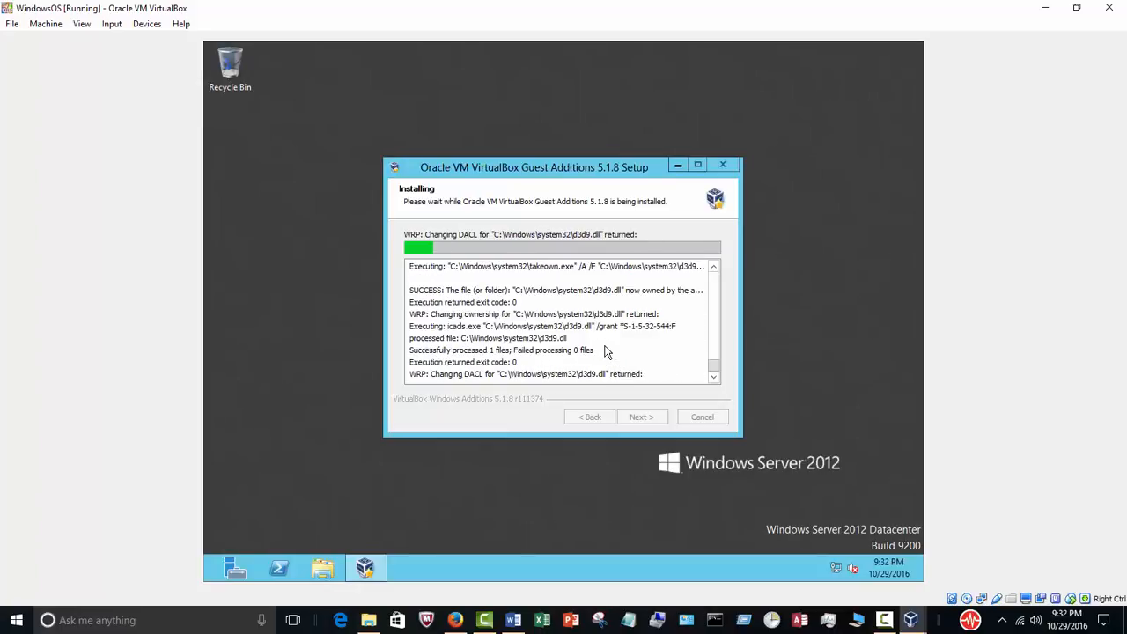
Restore and reposition the virtual machine window, and finish the Guest Additions setup with an immediate reboot
{"action": "left_click", "coordinate": [1076, 8]}
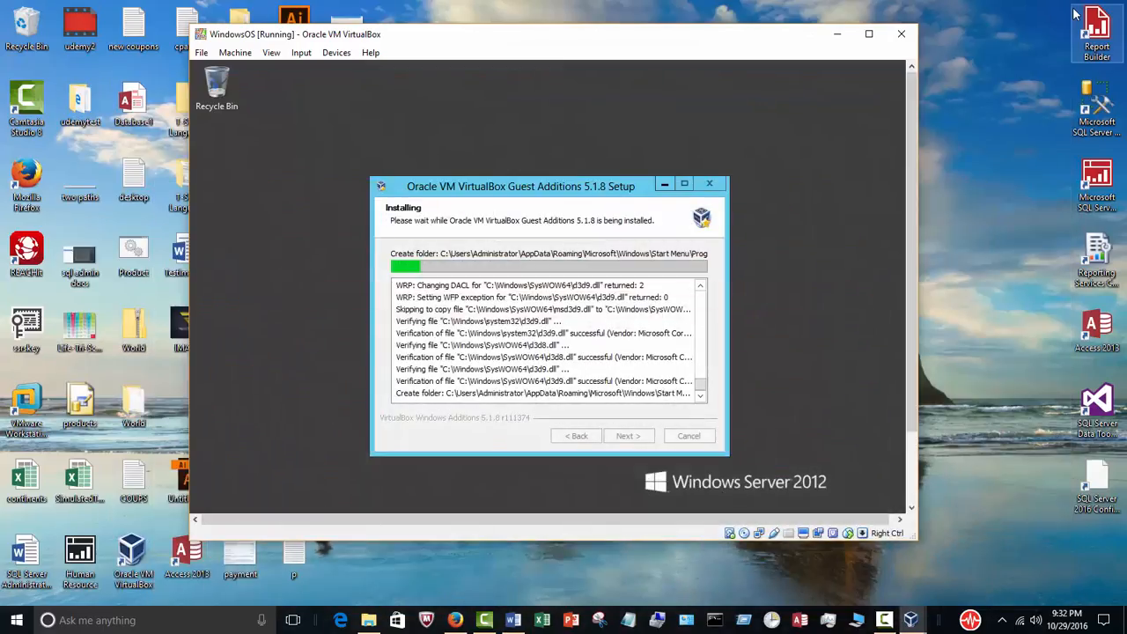
{"action": "left_click_drag", "start_coordinate": [515, 36], "coordinate": [619, 82]}
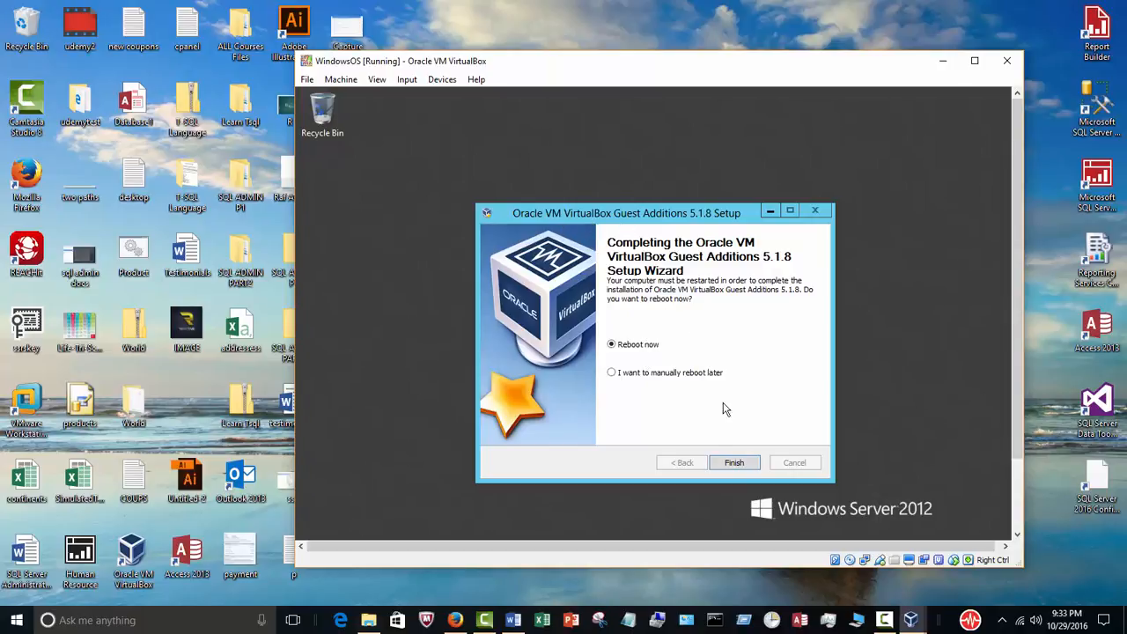
{"action": "left_click", "coordinate": [735, 464]}
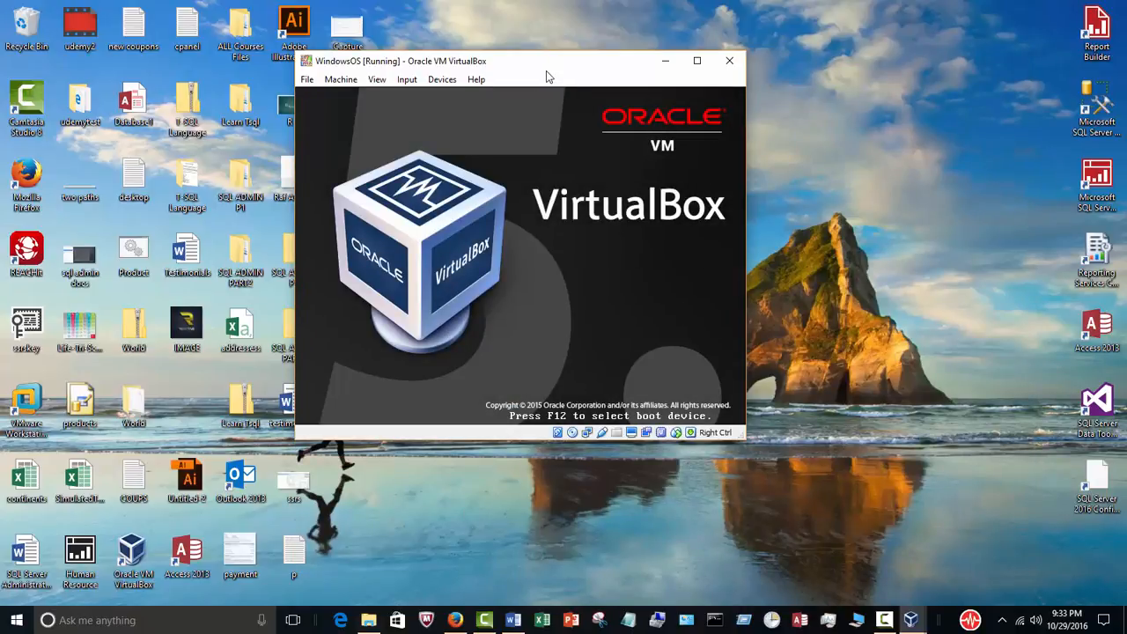
{"action": "left_click_drag", "start_coordinate": [546, 79], "coordinate": [681, 95]}
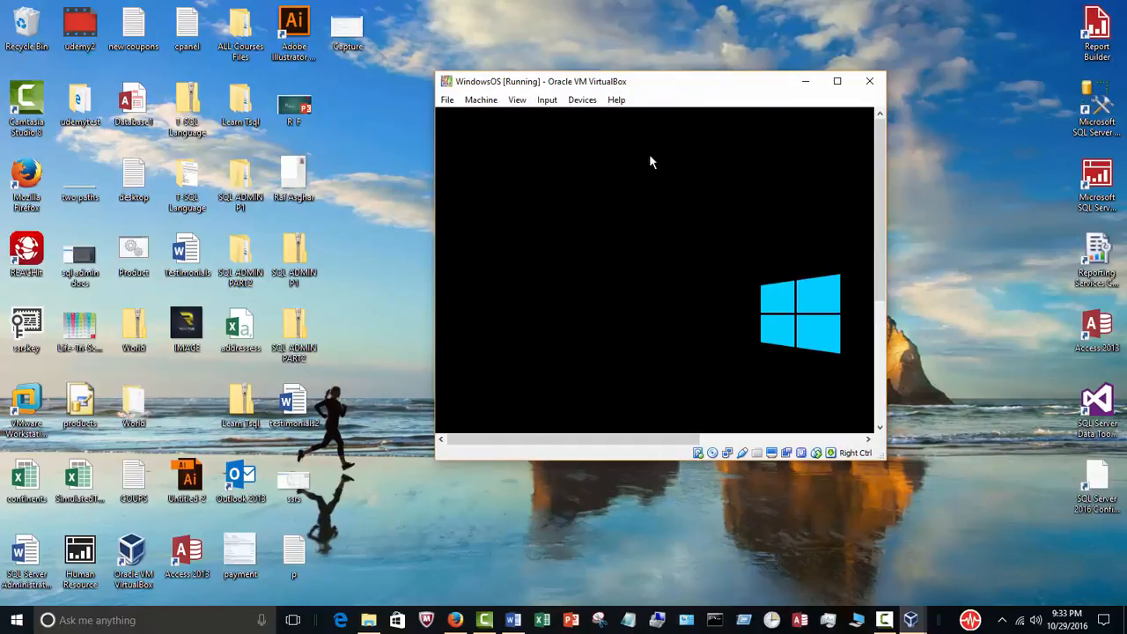
Highlight the first four topics of the guide in Word, through installing Windows 2012, and return to the virtual machine
{"action": "left_click", "coordinate": [514, 620]}
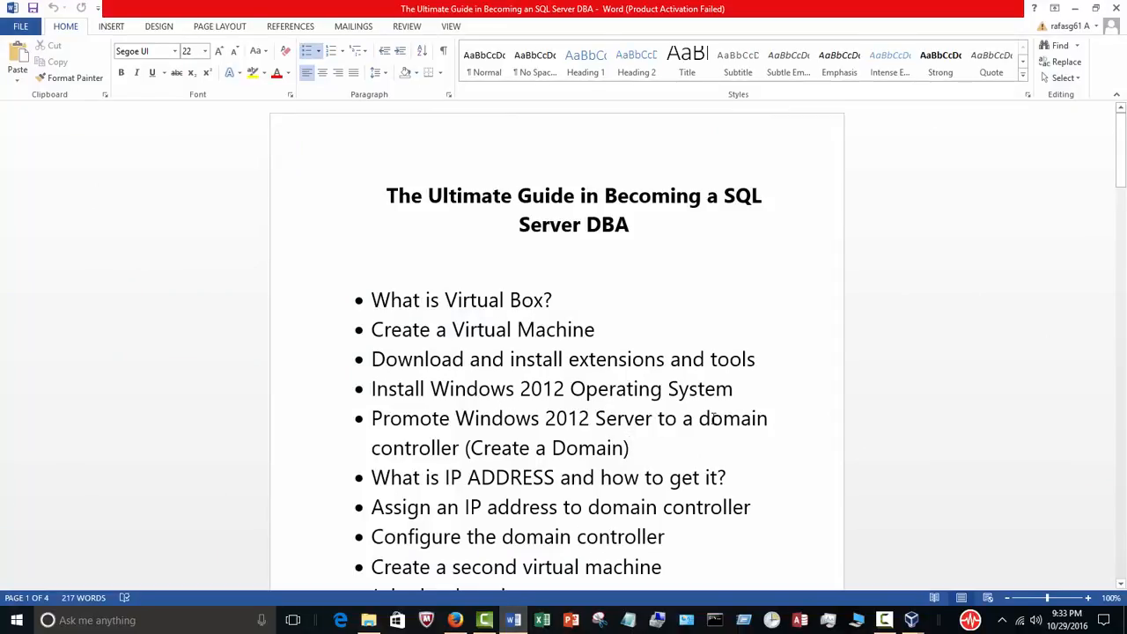
{"action": "left_click_drag", "start_coordinate": [748, 390], "coordinate": [326, 290]}
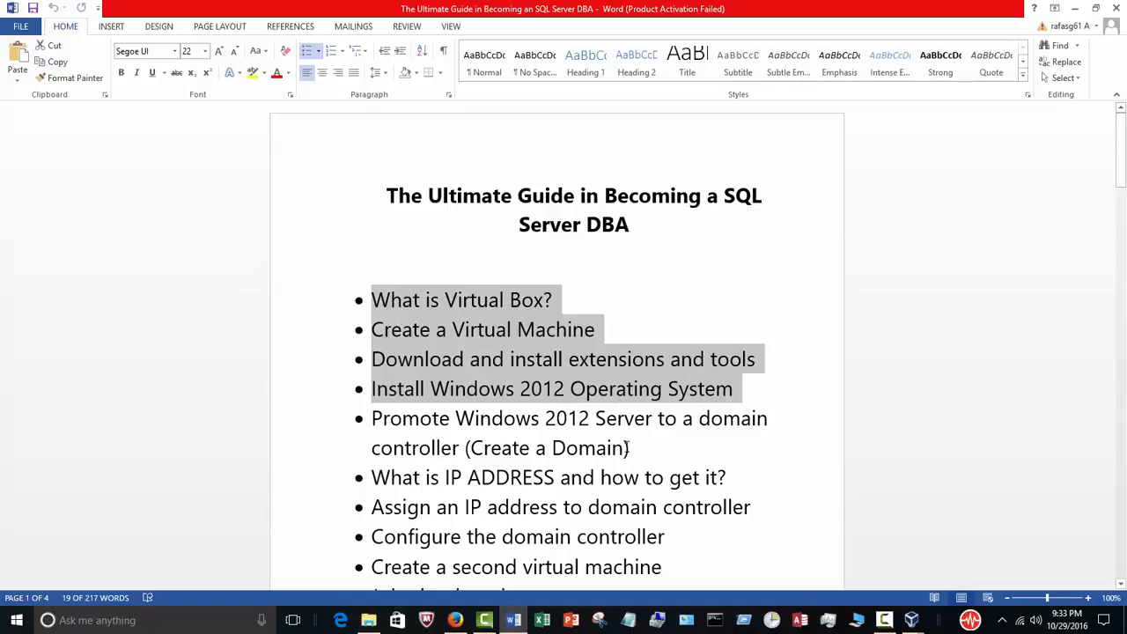
{"action": "left_click", "coordinate": [1075, 8]}
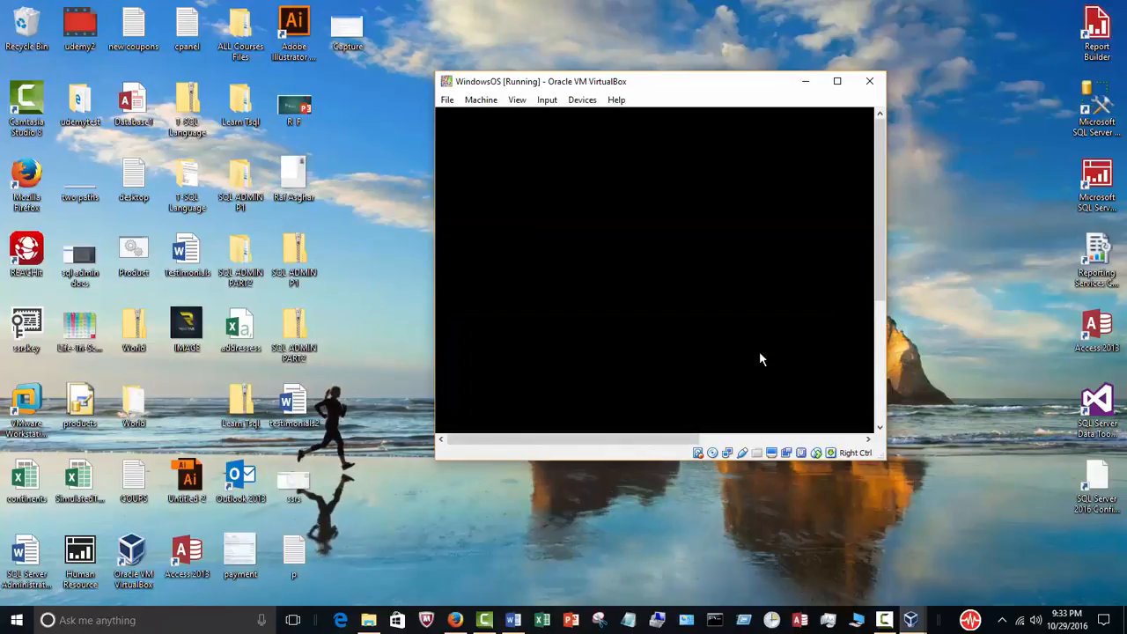
Maximize the virtual machine window, send it Ctrl-Alt-Del, and sign in as Administrator with the account password
{"action": "left_click", "coordinate": [837, 81]}
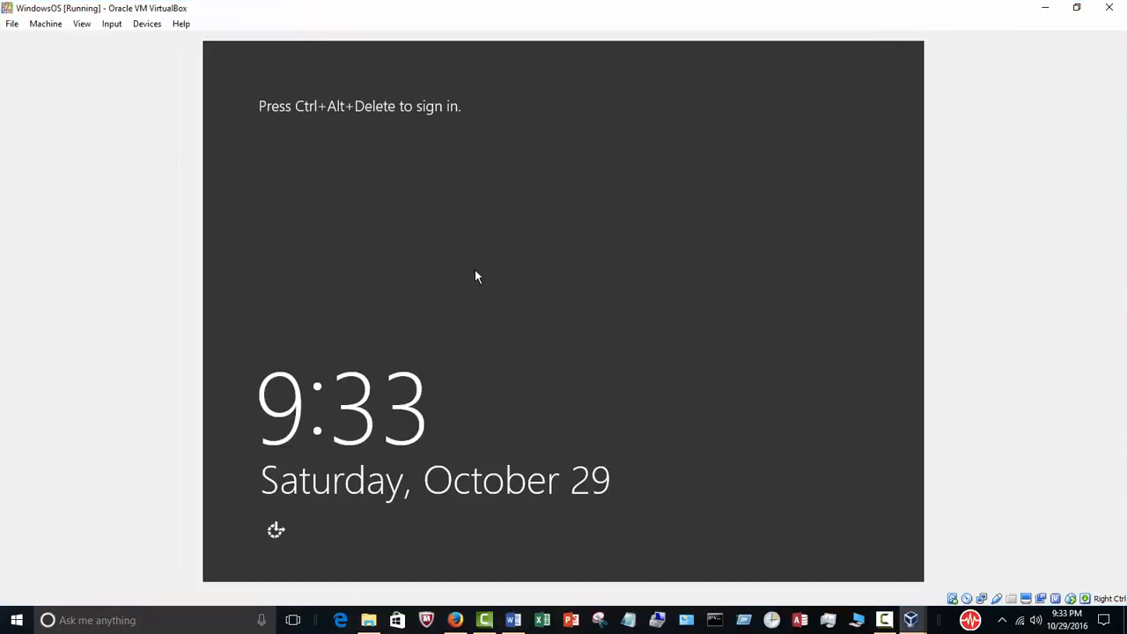
{"action": "left_click", "coordinate": [112, 24]}
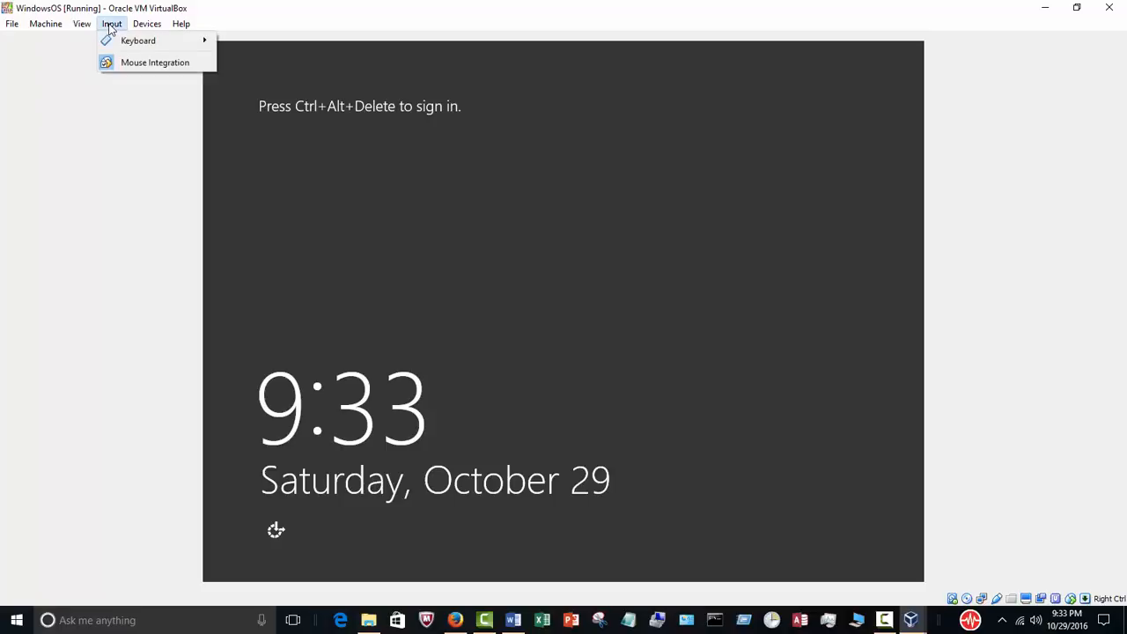
{"action": "mouse_move", "coordinate": [138, 41]}
{"action": "left_click", "coordinate": [244, 67]}
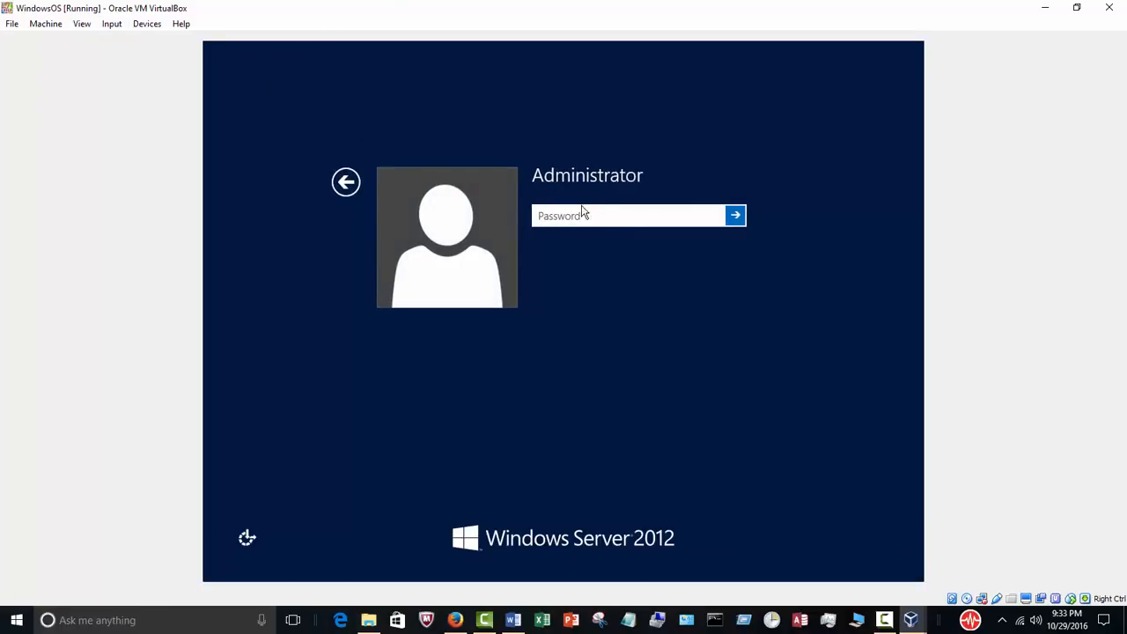
{"action": "type", "text": "***********"}
{"action": "key", "text": "Return"}
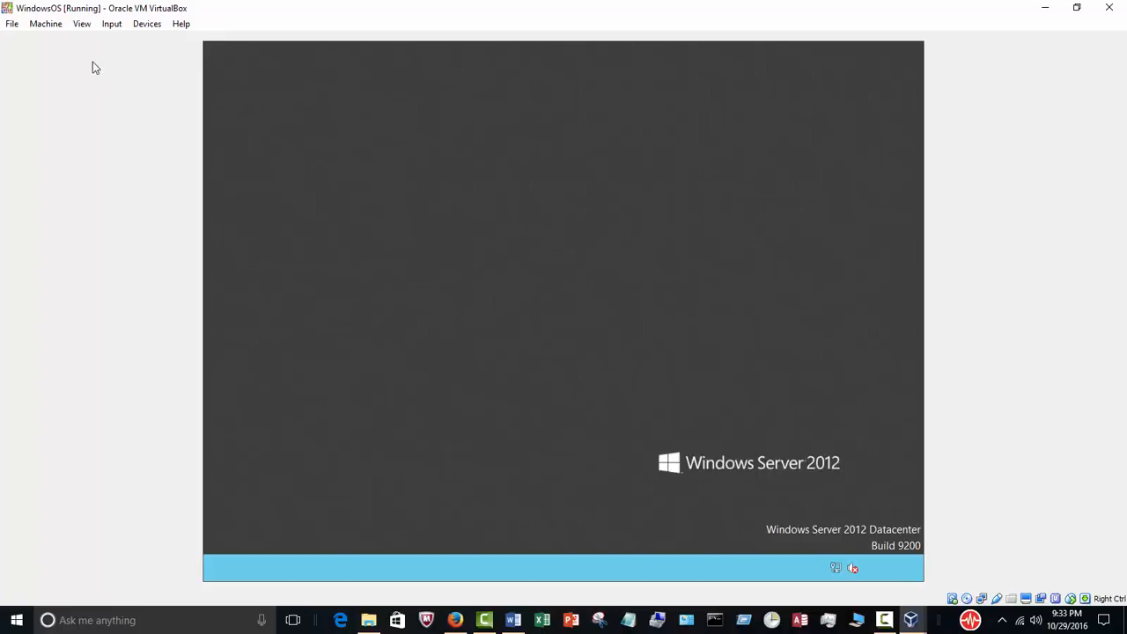
Switch the virtual machine to full-screen mode and return it to windowed mode
{"action": "left_click", "coordinate": [82, 24]}
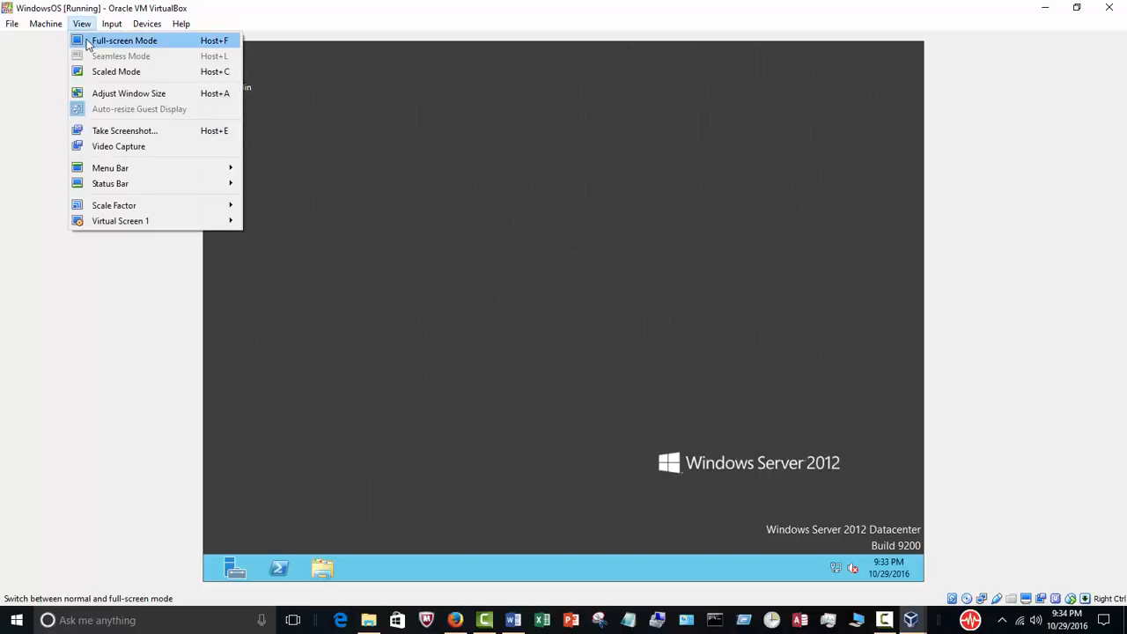
{"action": "left_click", "coordinate": [95, 44]}
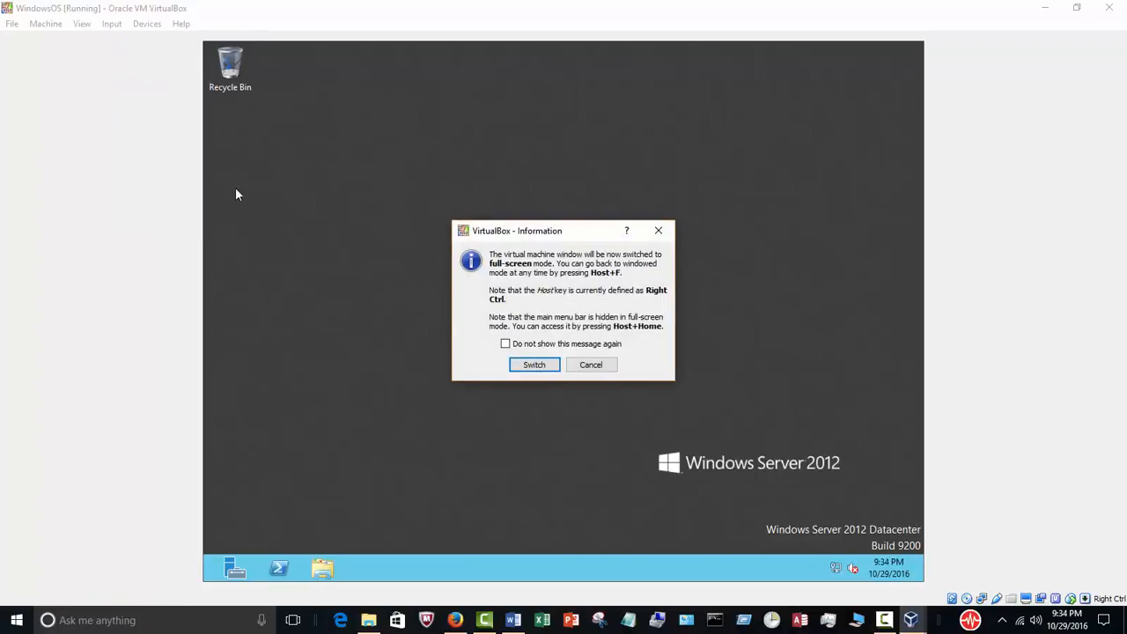
{"action": "left_click", "coordinate": [536, 366]}
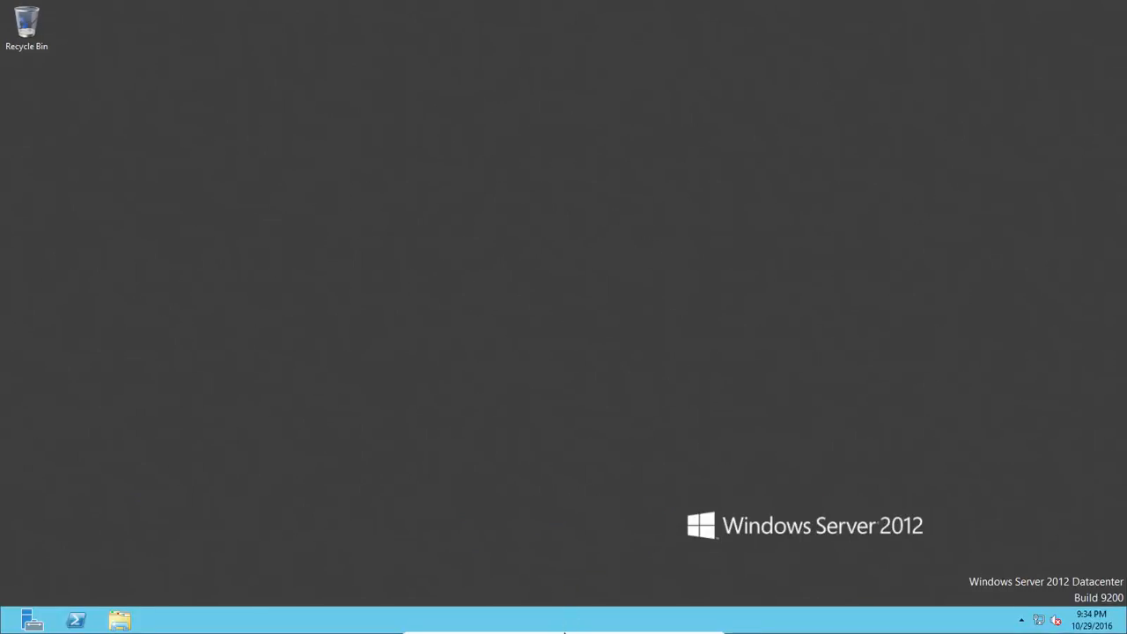
{"action": "mouse_move", "coordinate": [554, 632]}
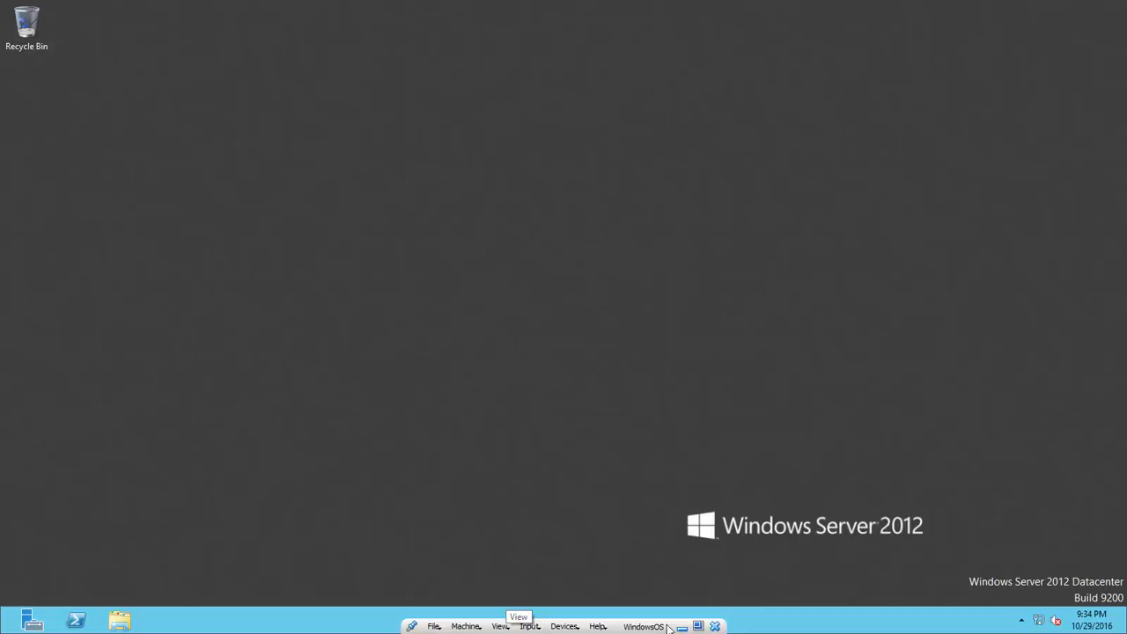
{"action": "left_click", "coordinate": [500, 626]}
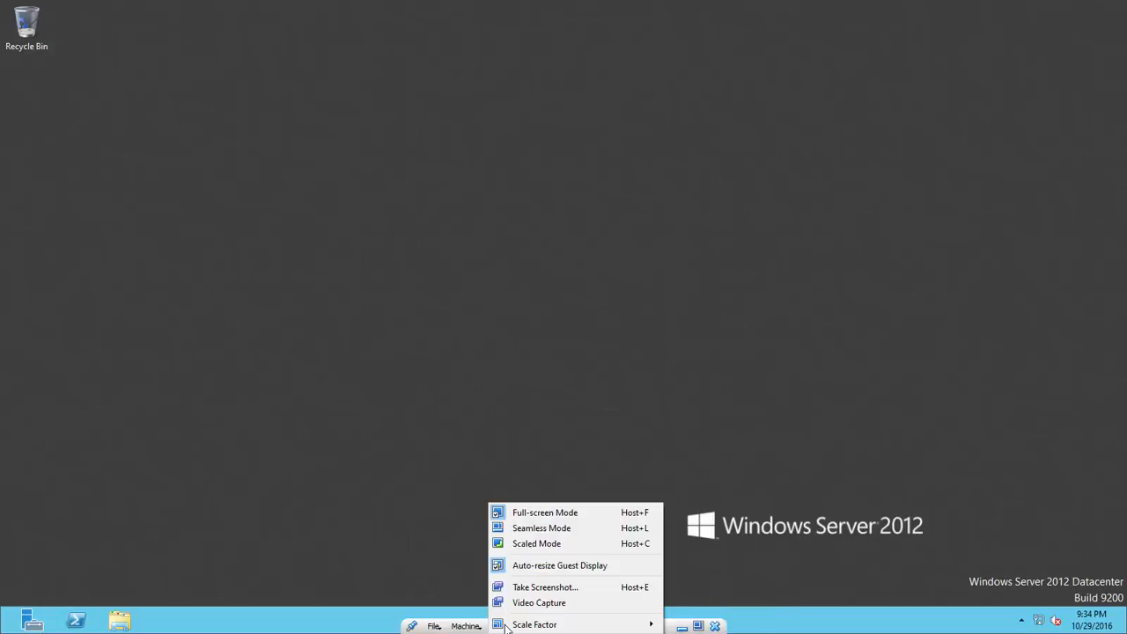
{"action": "left_click", "coordinate": [614, 520]}
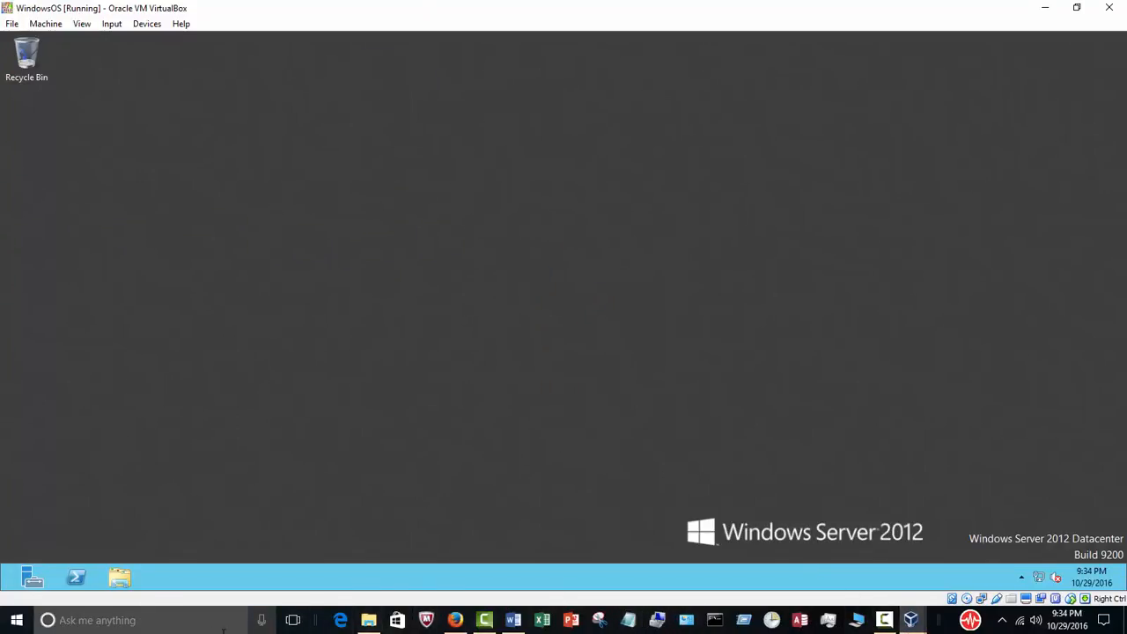
Restore the virtual machine window to a smaller size and move it toward the middle of the host desktop
{"action": "left_click", "coordinate": [1077, 9]}
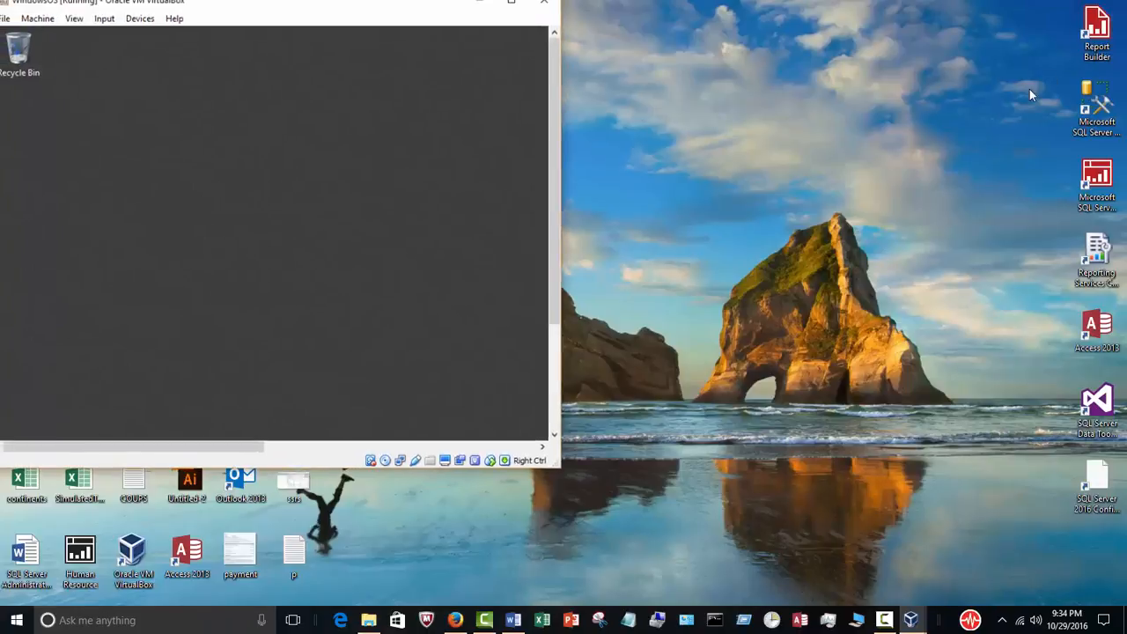
{"action": "left_click_drag", "start_coordinate": [277, 18], "coordinate": [649, 30]}
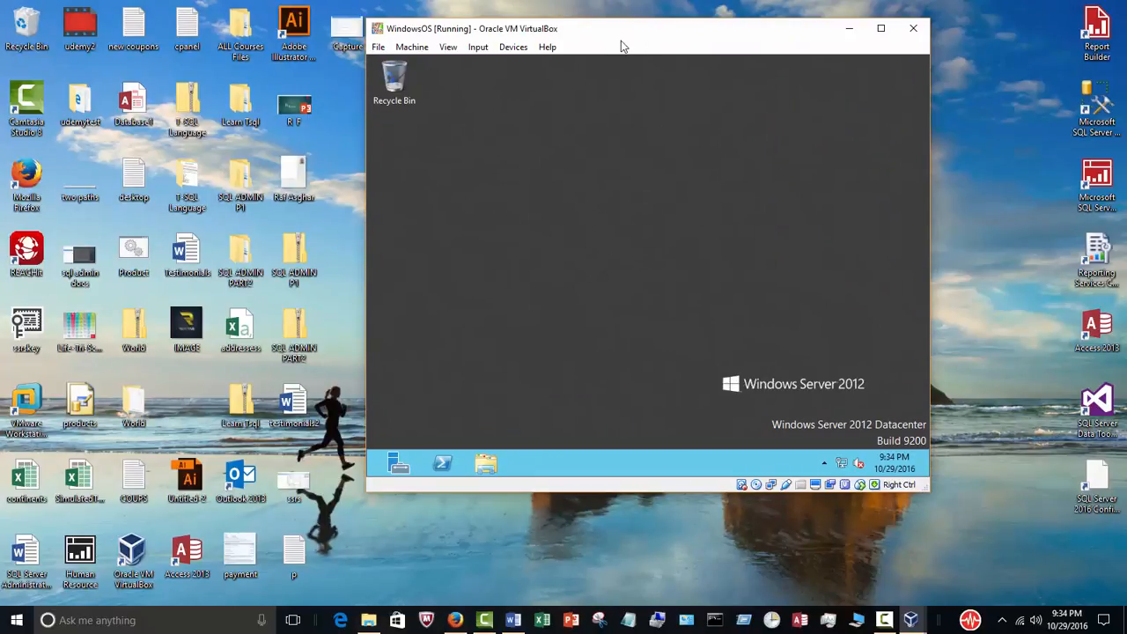
Reposition the virtual machine window and enlarge it to cover most of the host desktop
{"action": "left_click_drag", "start_coordinate": [654, 40], "coordinate": [568, 25]}
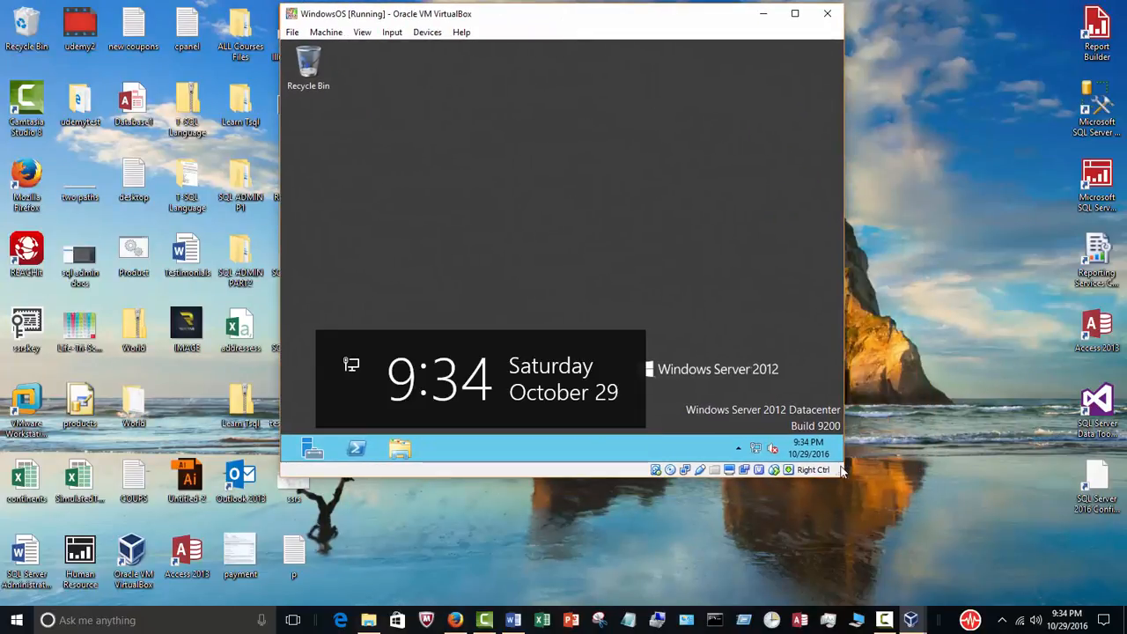
{"action": "left_click_drag", "start_coordinate": [844, 475], "coordinate": [1029, 571]}
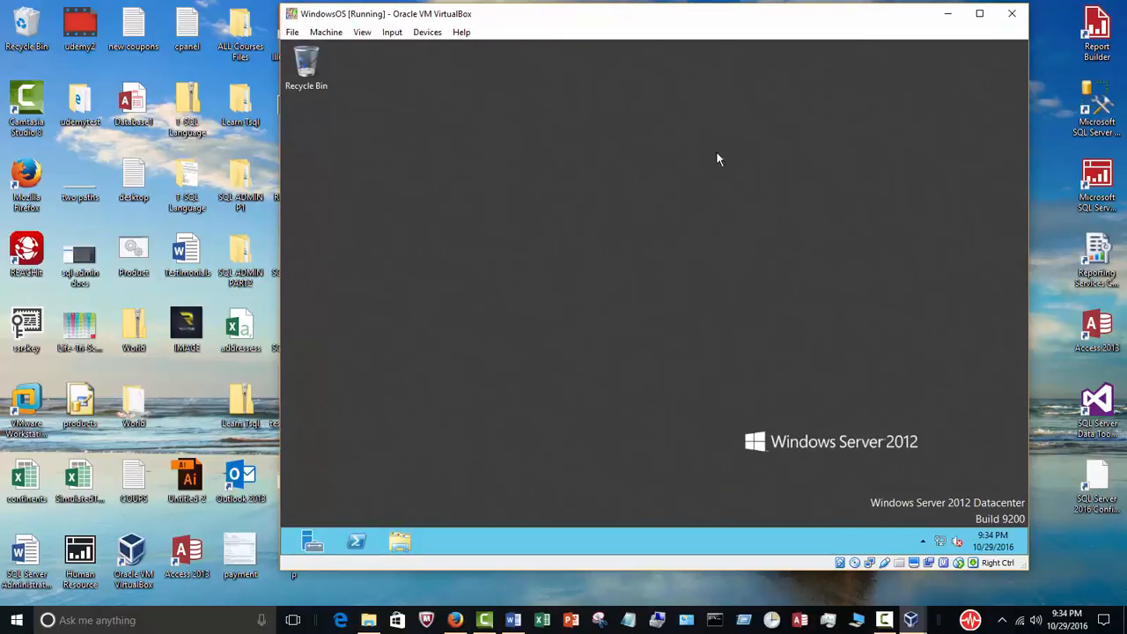
{"action": "left_click_drag", "start_coordinate": [622, 20], "coordinate": [594, 29]}
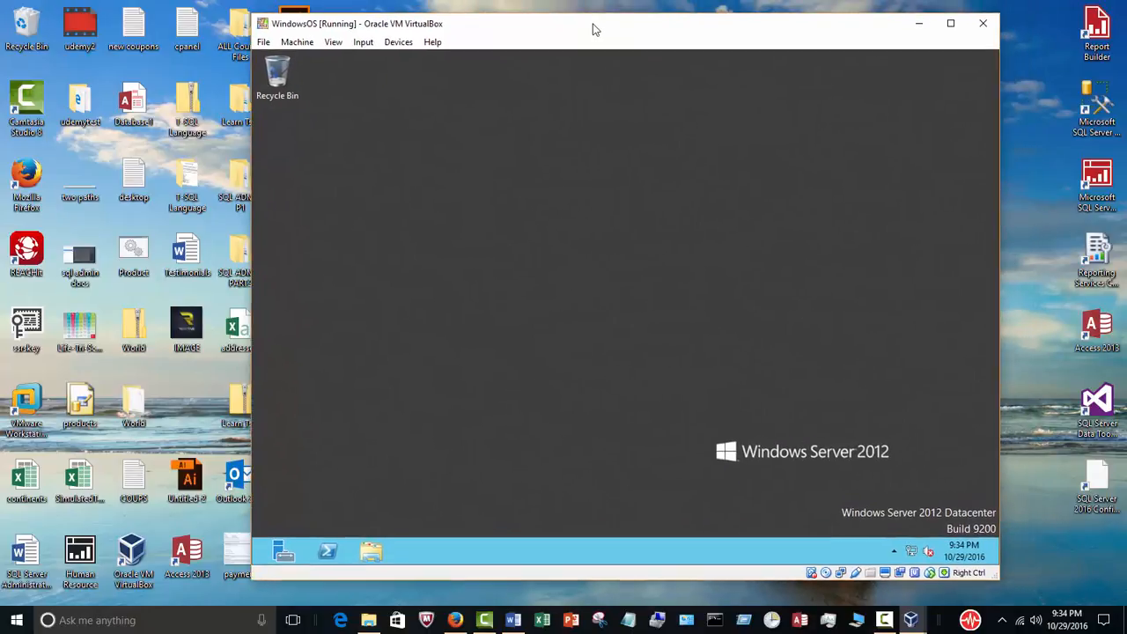
Highlight the guide's topic on promoting Windows 2012 Server to a domain controller in Word, and return to the virtual machine
{"action": "left_click", "coordinate": [513, 620]}
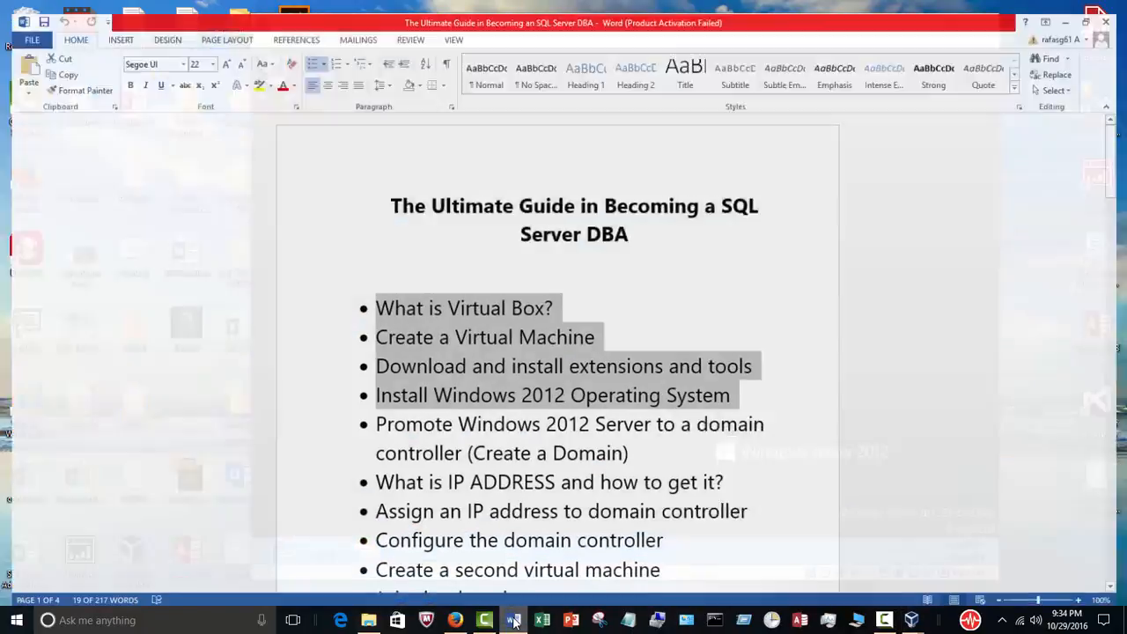
{"action": "left_click_drag", "start_coordinate": [649, 455], "coordinate": [384, 419]}
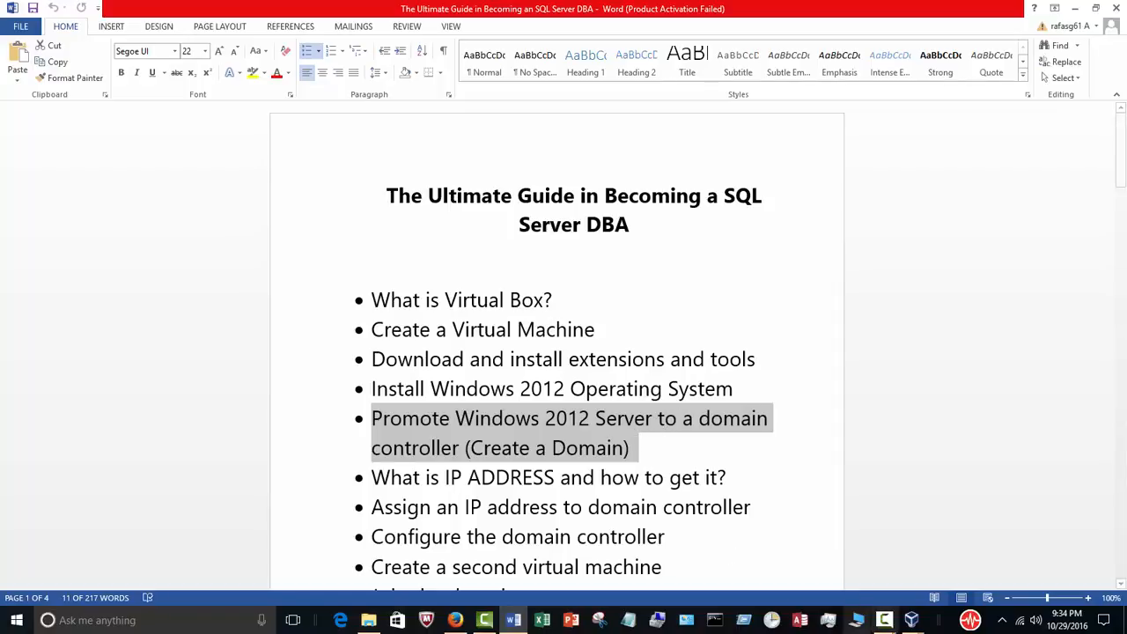
{"action": "left_click", "coordinate": [911, 620]}
{"action": "left_click", "coordinate": [966, 512]}
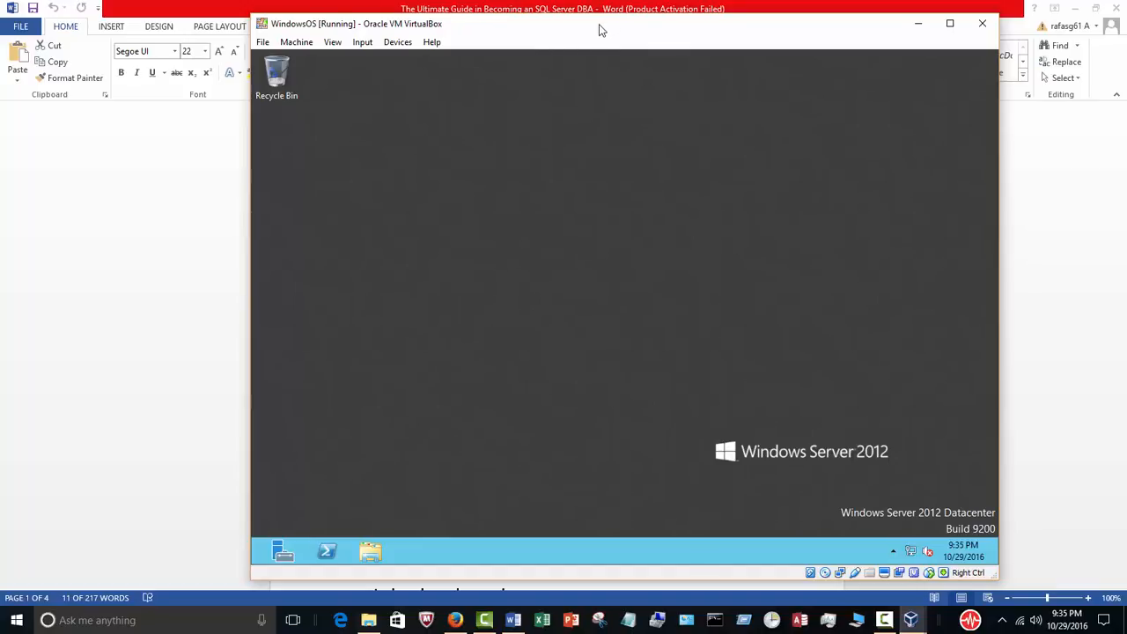
{"action": "left_click_drag", "start_coordinate": [599, 24], "coordinate": [565, 34]}
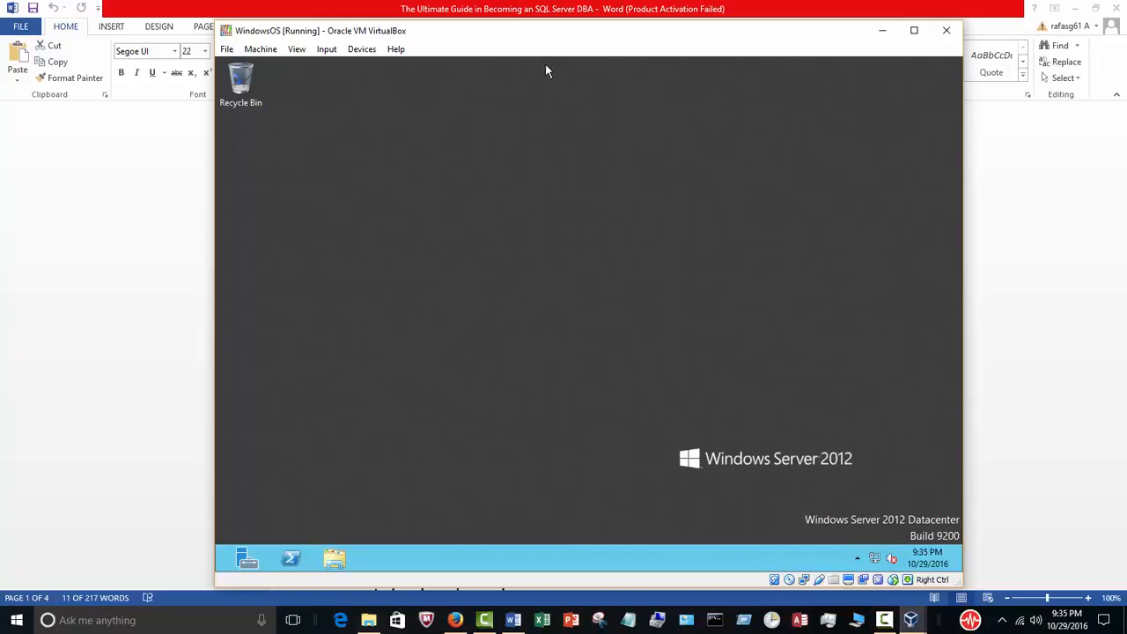
{"action": "mouse_move", "coordinate": [535, 41]}
{"action": "left_mouse_down"}
{"action": "mouse_move", "coordinate": [579, 67]}
{"action": "mouse_move", "coordinate": [569, 48]}
{"action": "mouse_move", "coordinate": [517, 45]}
{"action": "left_mouse_up"}
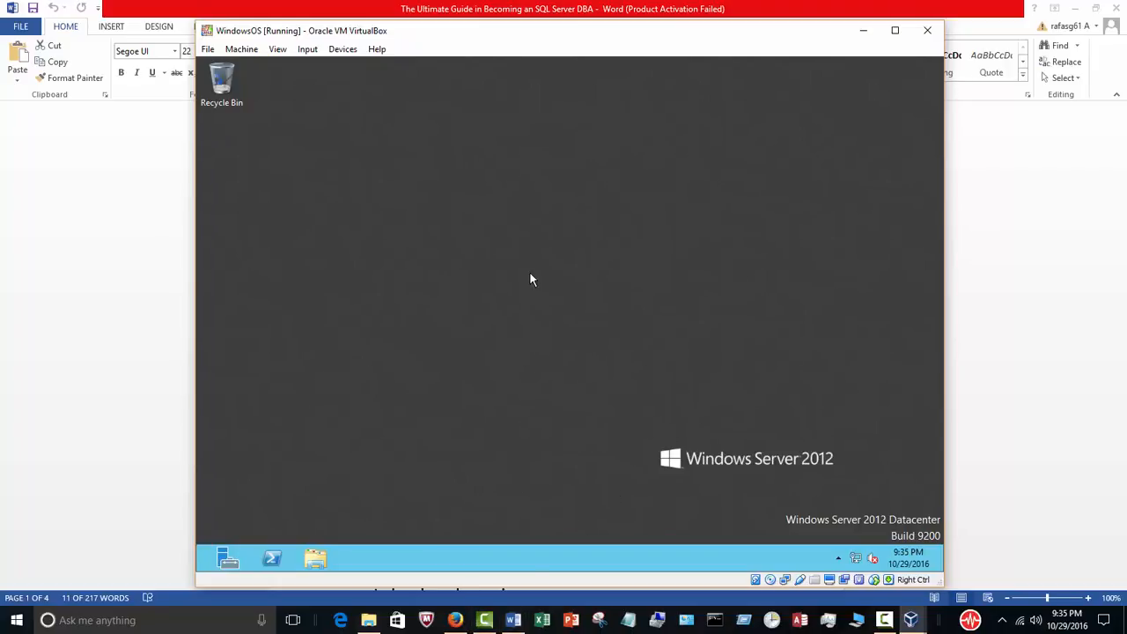
Bring the Word guide forward and minimize it, leaving the virtual machine window over the host desktop
{"action": "left_click", "coordinate": [513, 620]}
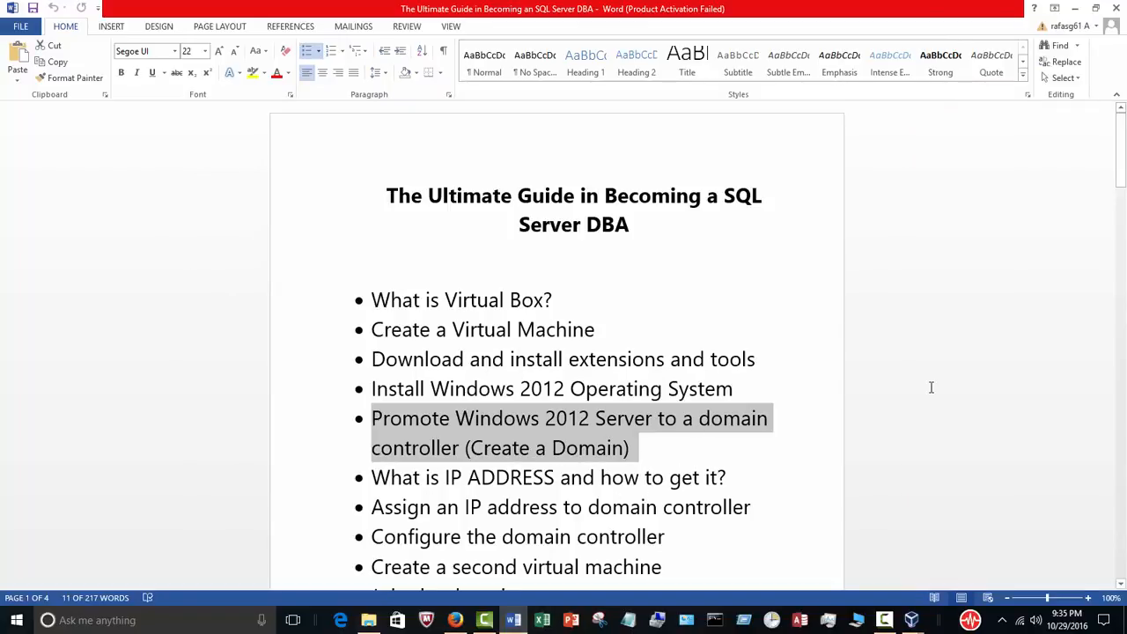
{"action": "left_click", "coordinate": [1075, 11]}
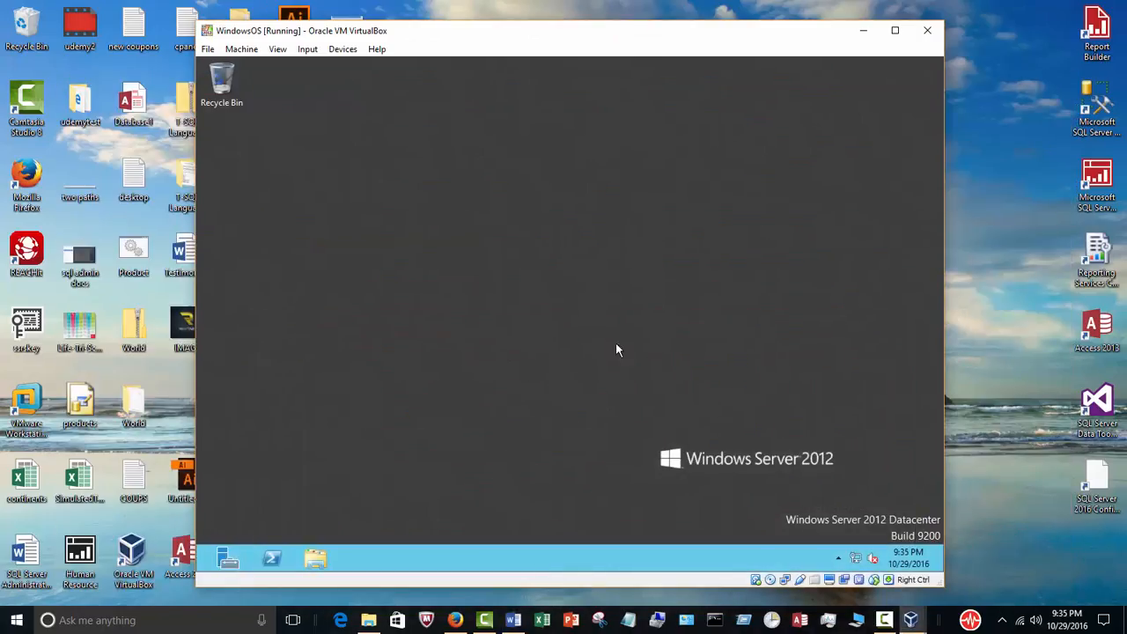
{"action": "mouse_move", "coordinate": [554, 27]}
{"action": "left_mouse_down"}
{"action": "mouse_move", "coordinate": [576, 34]}
{"action": "mouse_move", "coordinate": [519, 21]}
{"action": "mouse_move", "coordinate": [639, 130]}
{"action": "mouse_move", "coordinate": [561, 68]}
{"action": "mouse_move", "coordinate": [514, 70]}
{"action": "mouse_move", "coordinate": [560, 68]}
{"action": "mouse_move", "coordinate": [531, 42]}
{"action": "mouse_move", "coordinate": [564, 43]}
{"action": "left_mouse_up"}
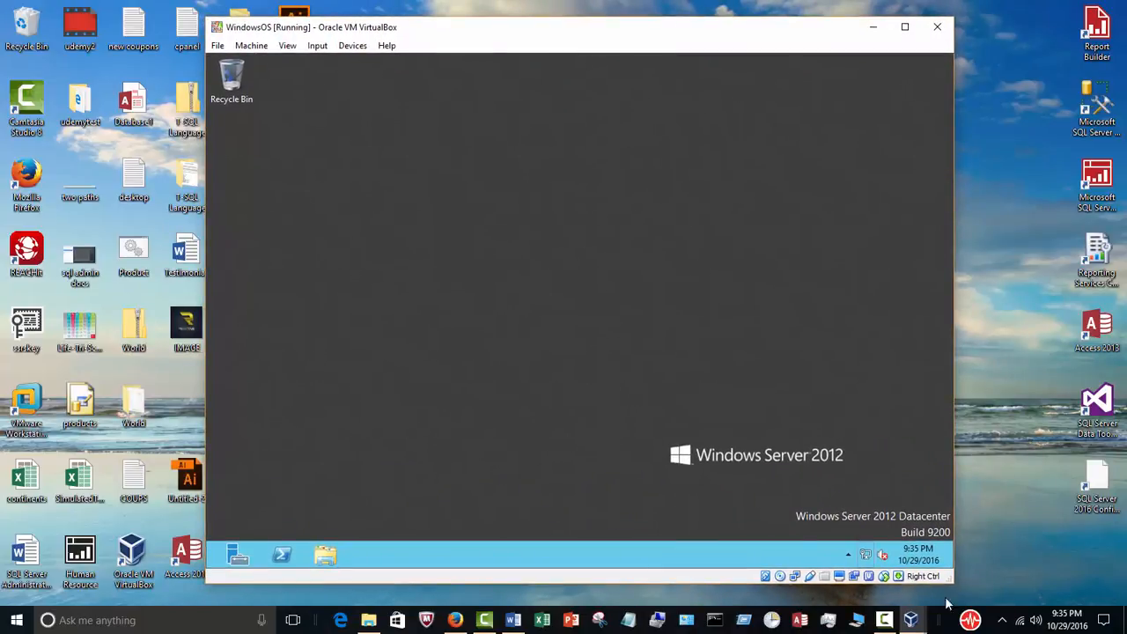
Shrink the virtual machine window and move it toward the middle of the host desktop
{"action": "left_click_drag", "start_coordinate": [949, 577], "coordinate": [798, 450]}
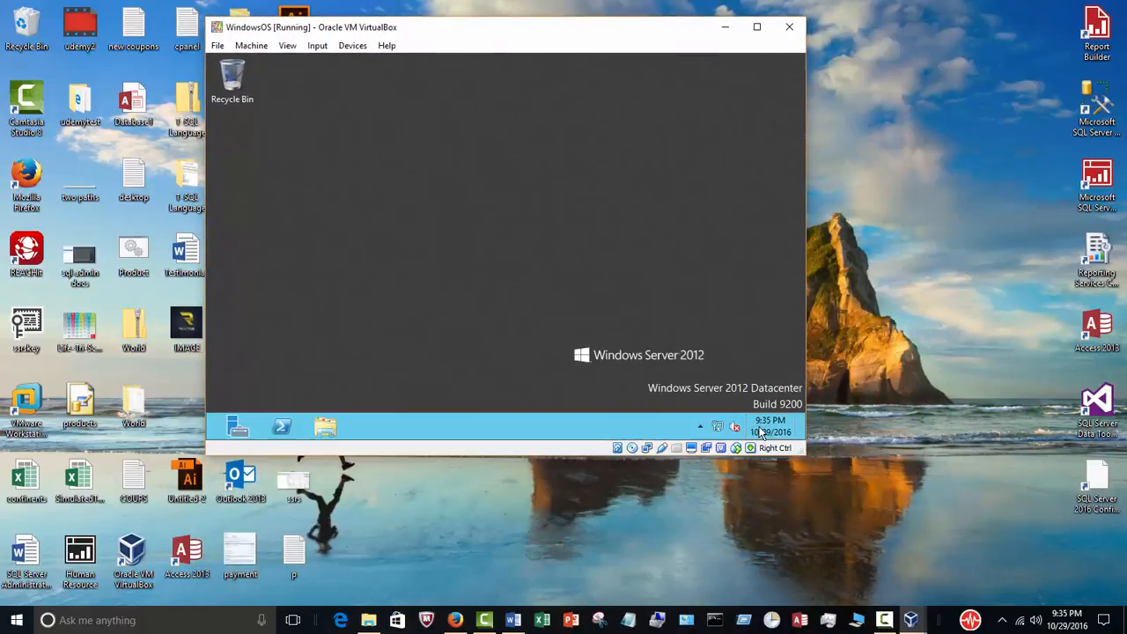
{"action": "left_click_drag", "start_coordinate": [513, 26], "coordinate": [649, 100]}
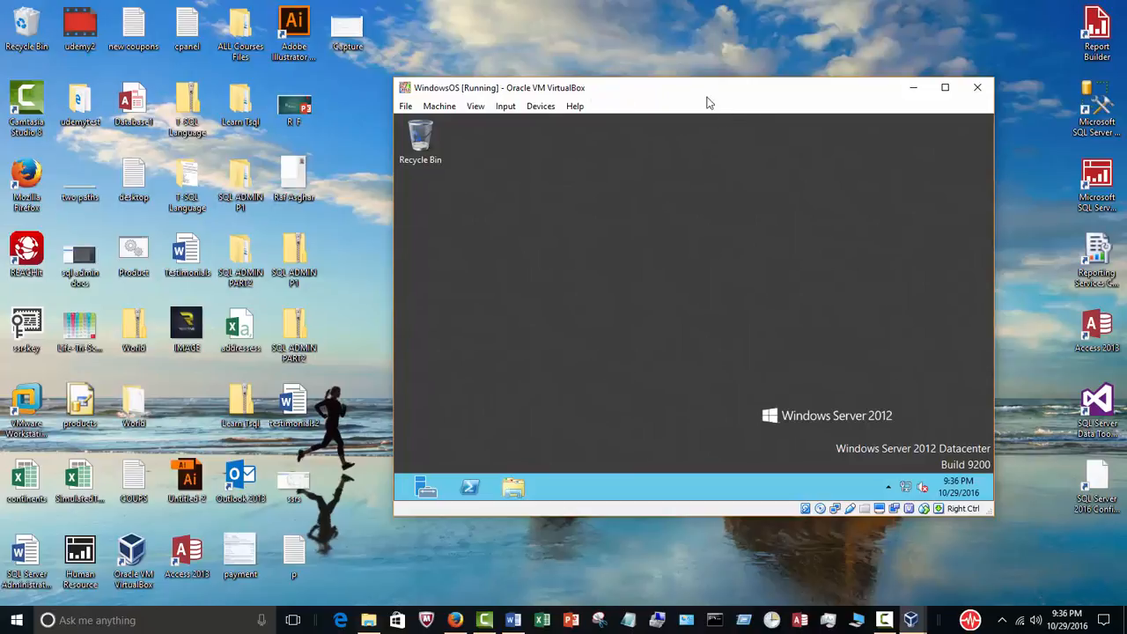
{"action": "left_click_drag", "start_coordinate": [707, 93], "coordinate": [738, 75]}
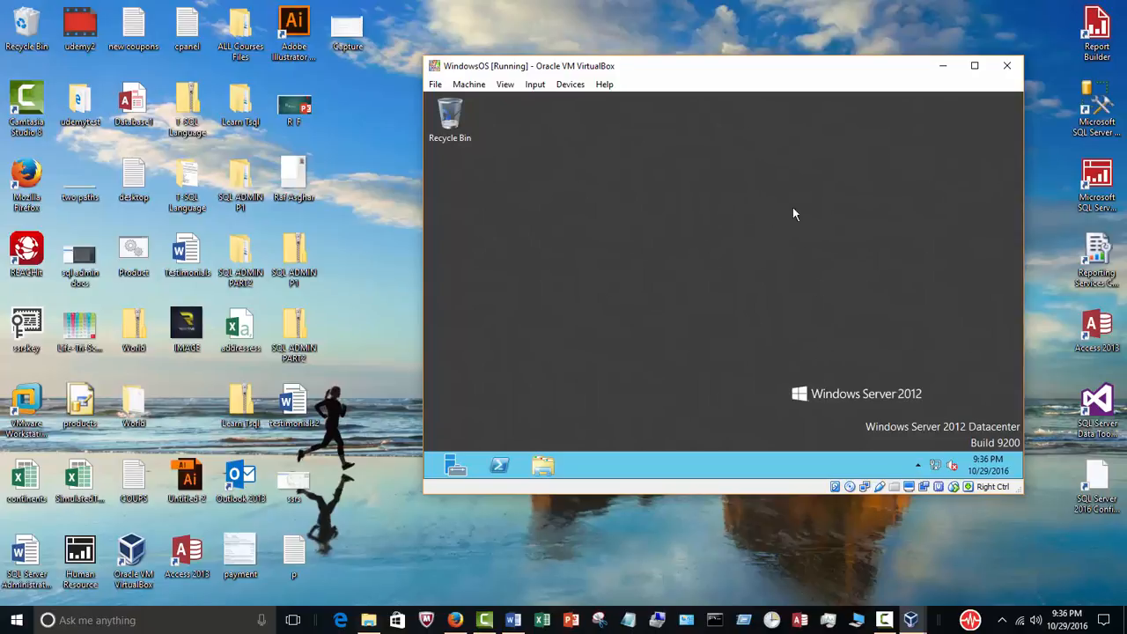
{"action": "left_click_drag", "start_coordinate": [710, 78], "coordinate": [675, 80]}
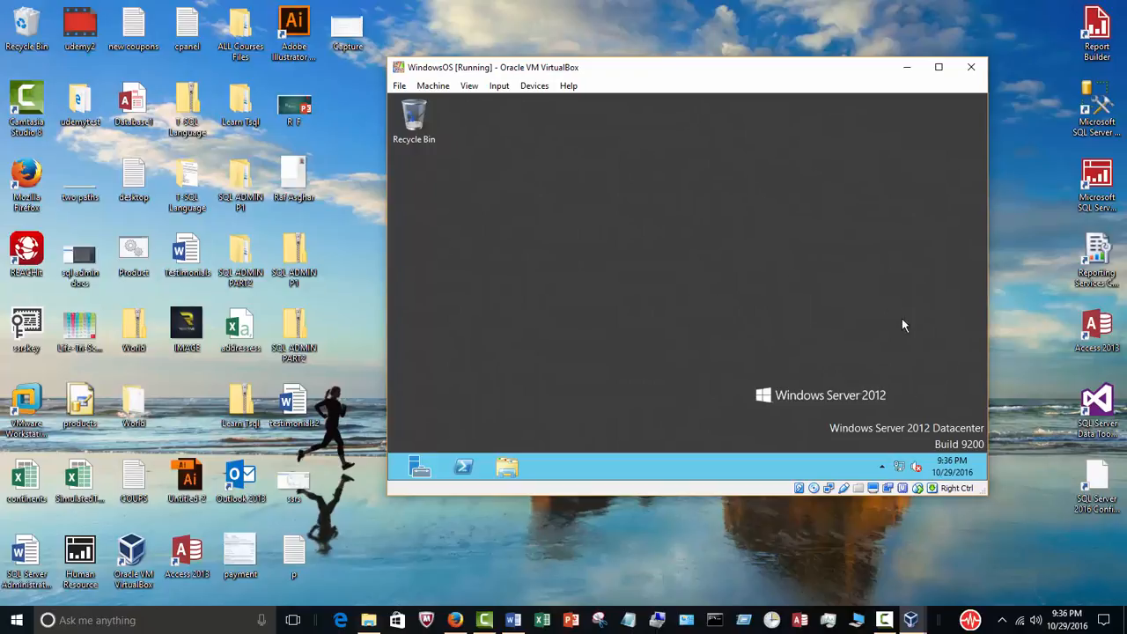